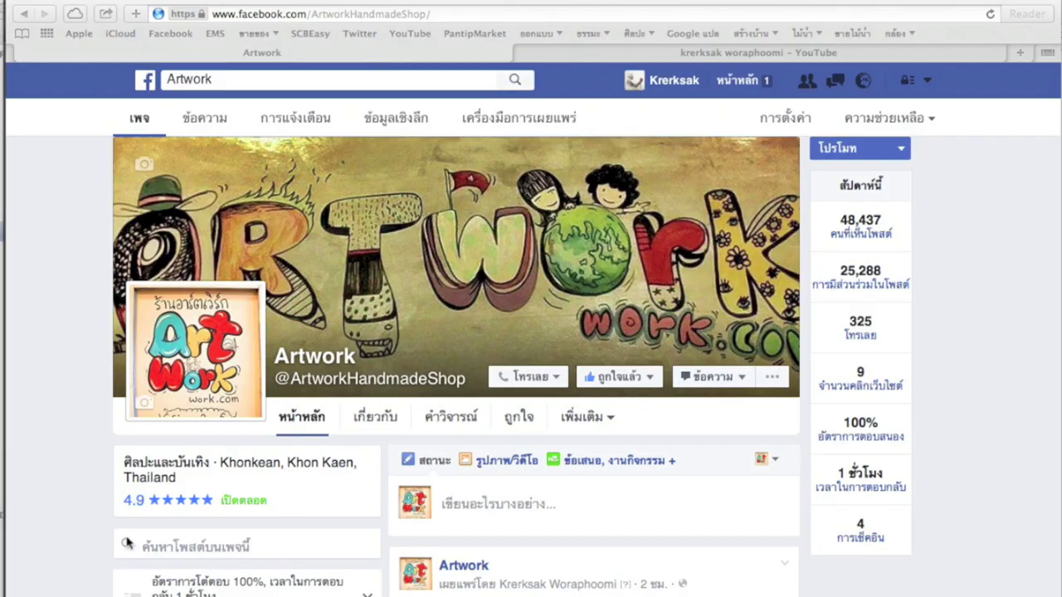
Switch from the Artwork shop's Facebook page in the browser to Photoshop.
key("super+Tab")
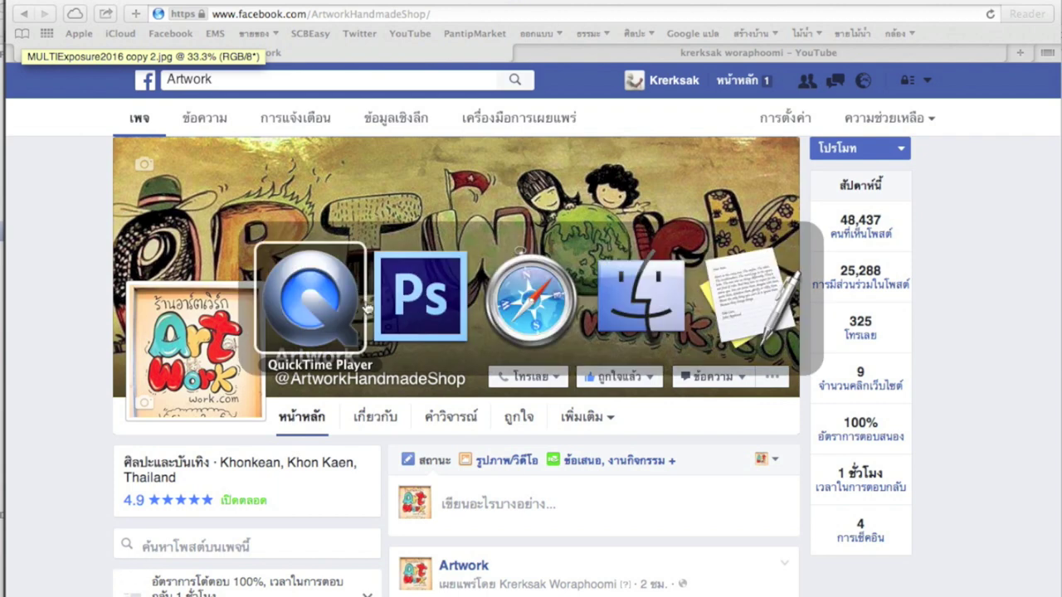
Create a new document with a white background.
left_click(141, 1)
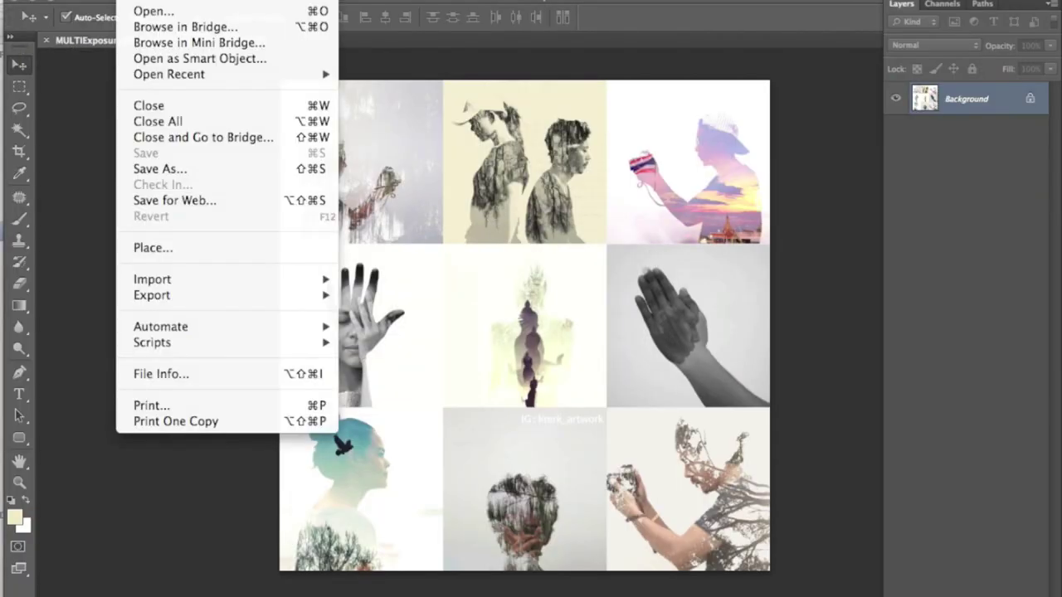
left_click(591, 89)
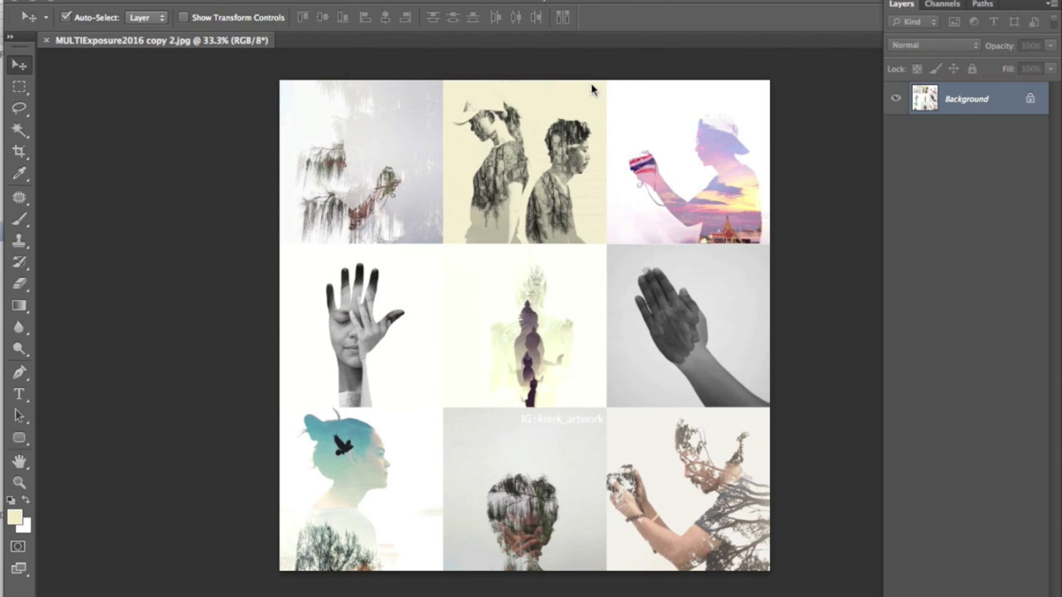
key("super+n")
left_click(745, 146)
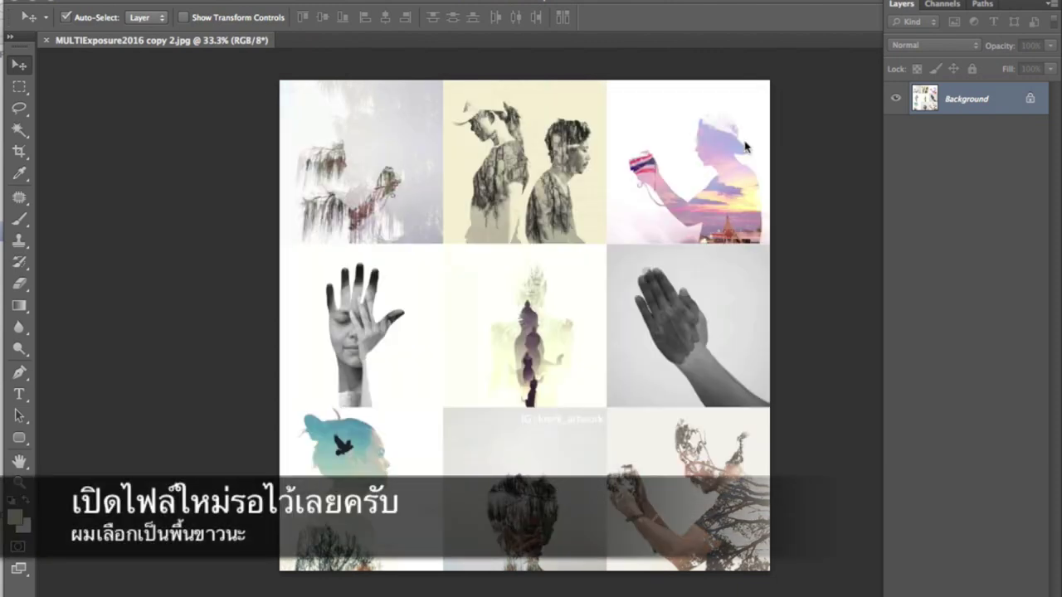
Open P6170084.JPG from the รูปถ่ายตัวเอง folder and copy it onto Untitled-1 as Layer 1.
left_click(166, 2)
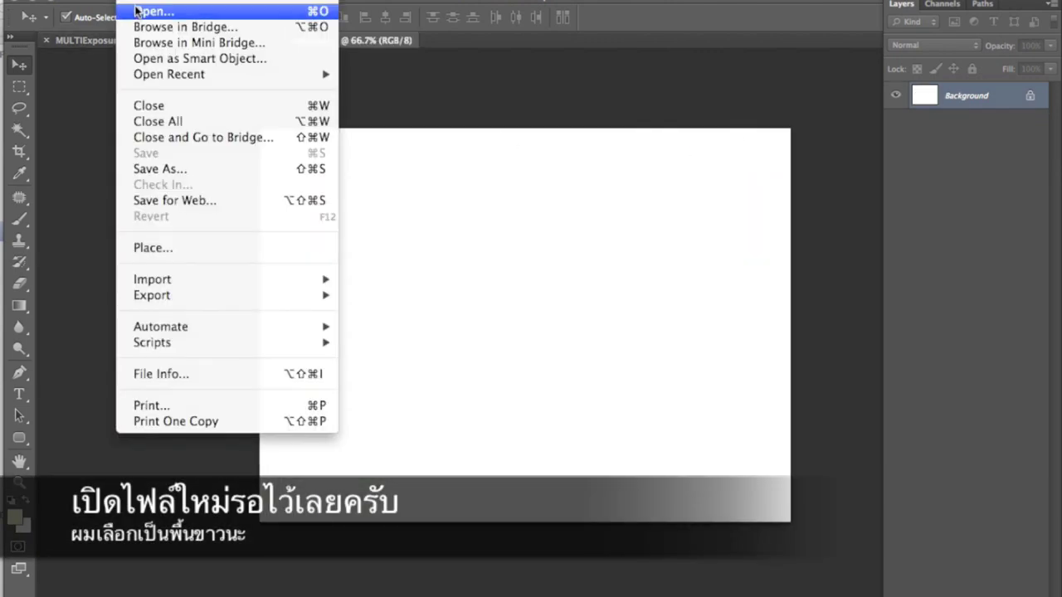
left_click(137, 12)
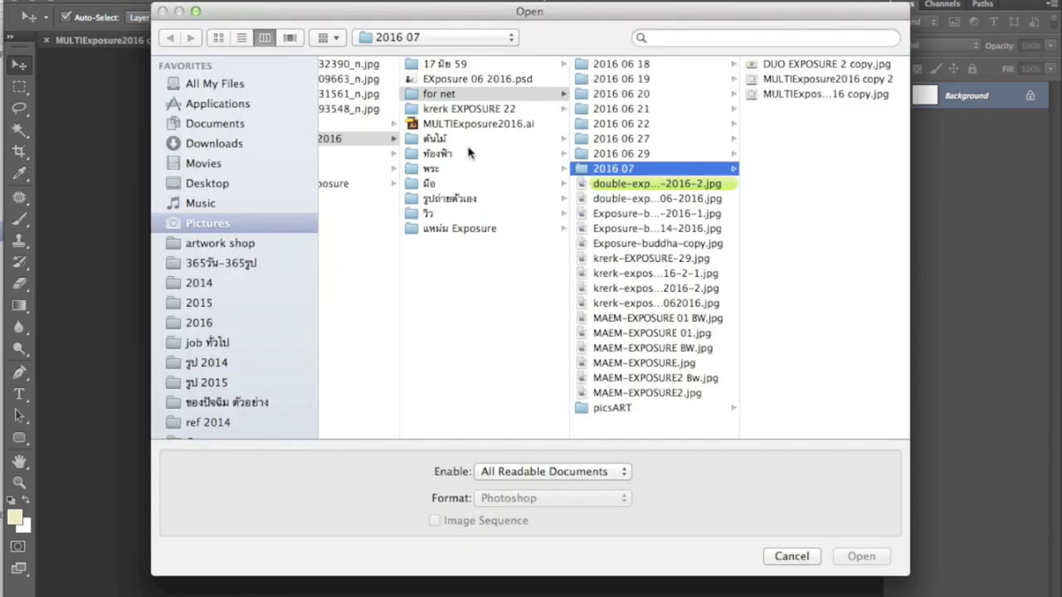
left_click(456, 199)
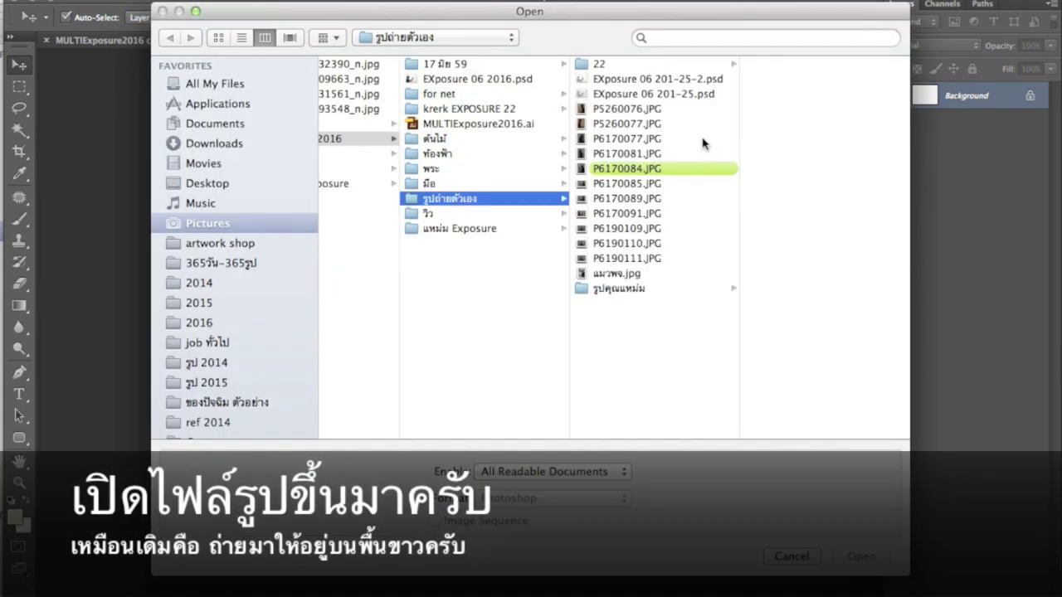
left_click(657, 172)
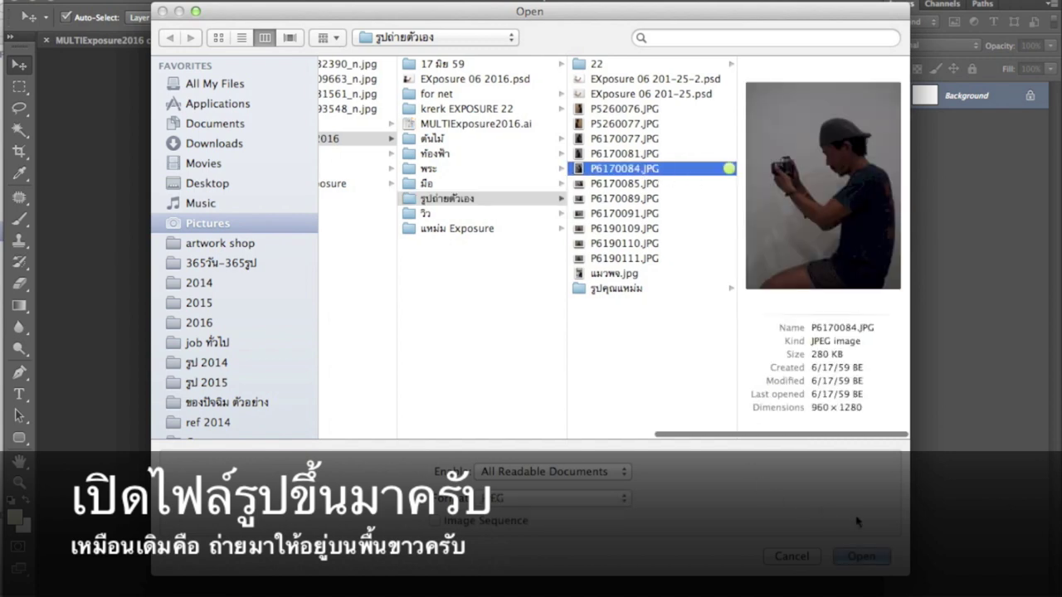
left_click(860, 557)
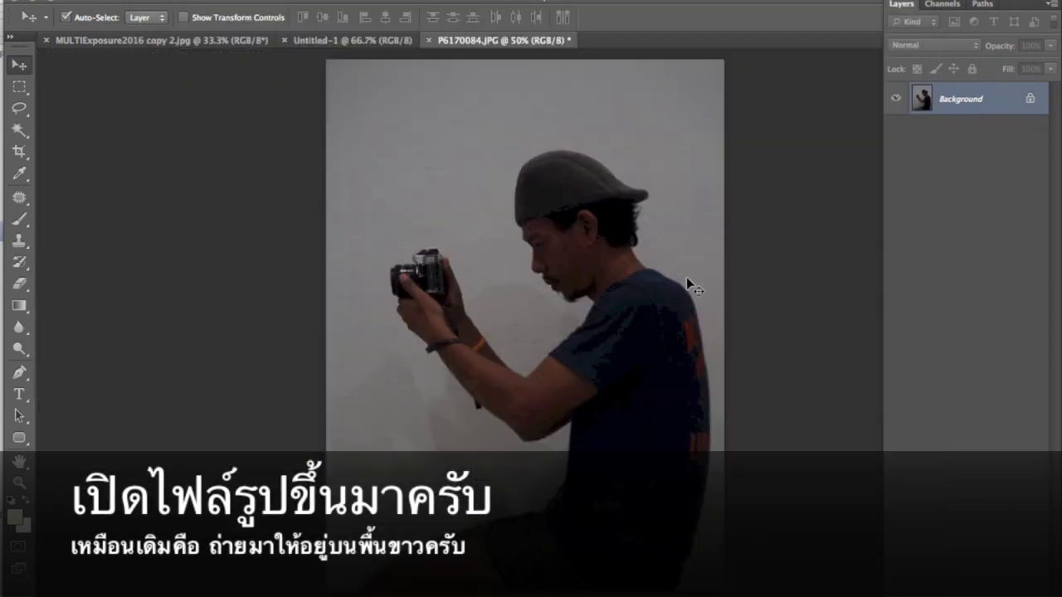
left_click_drag(466, 36, 662, 89)
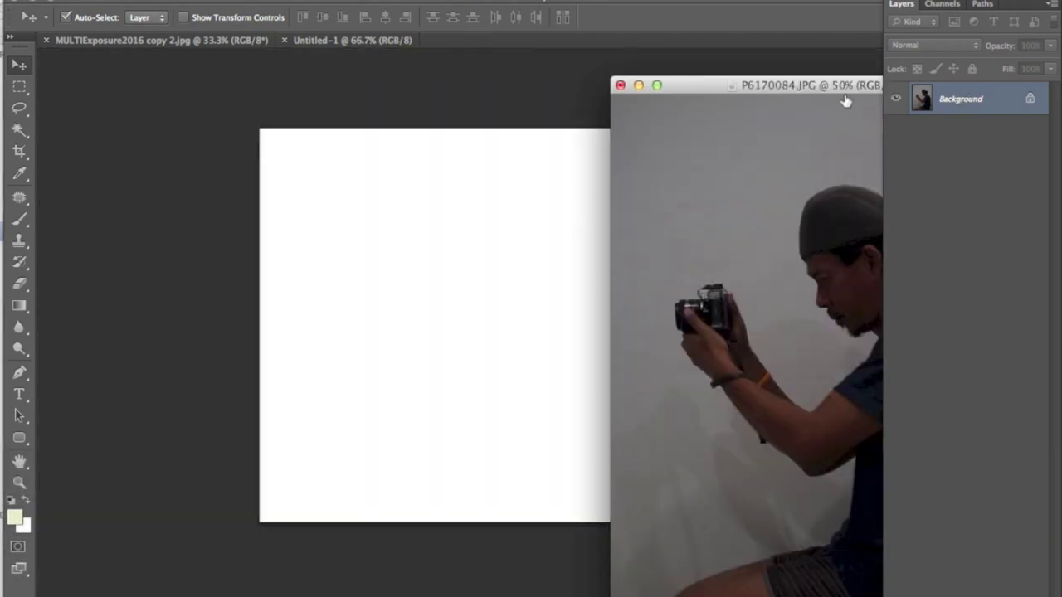
left_click_drag(846, 101, 448, 208)
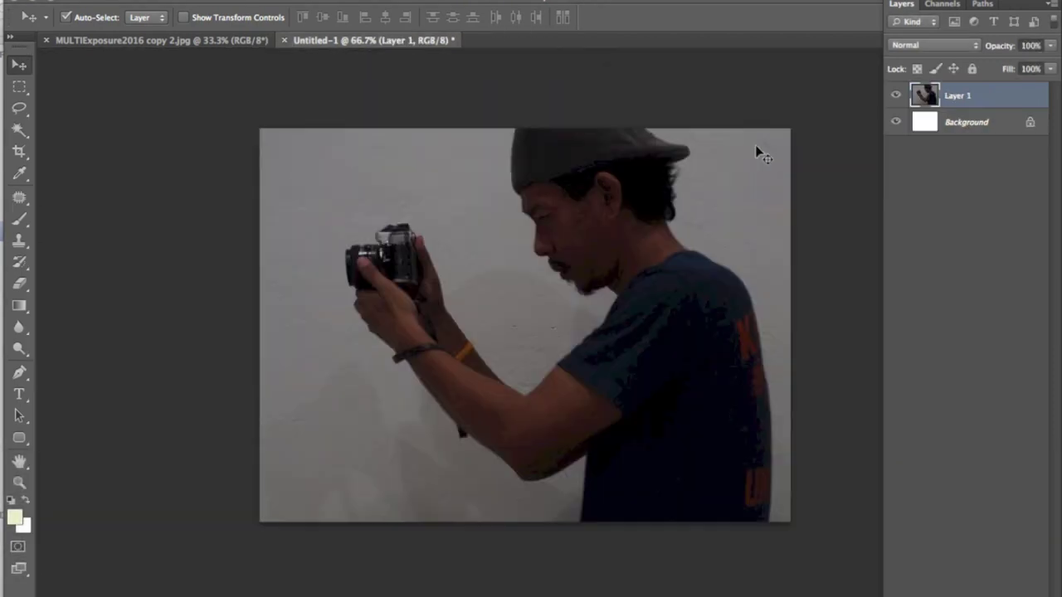
Set the man's photo to Brightness 118 and Contrast 52.
left_click(207, 2)
mouse_move(241, 26)
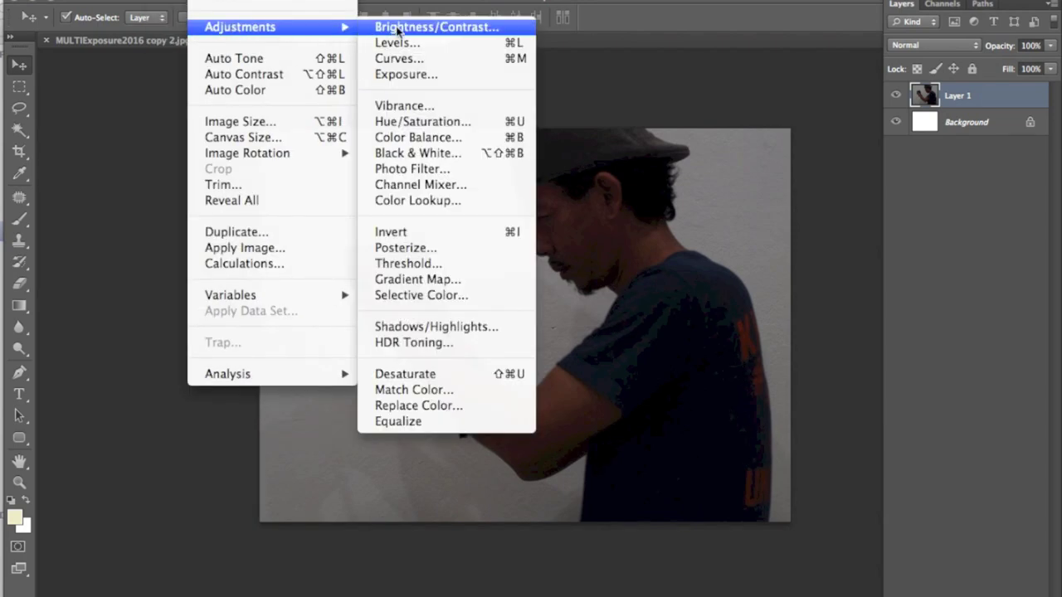
left_click(398, 29)
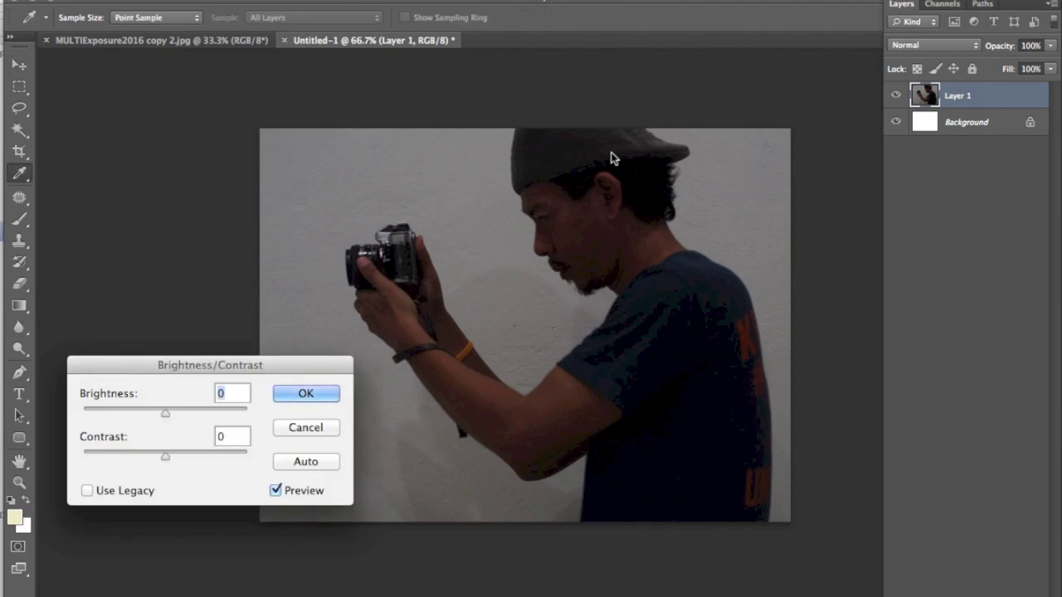
left_click_drag(165, 413, 206, 413)
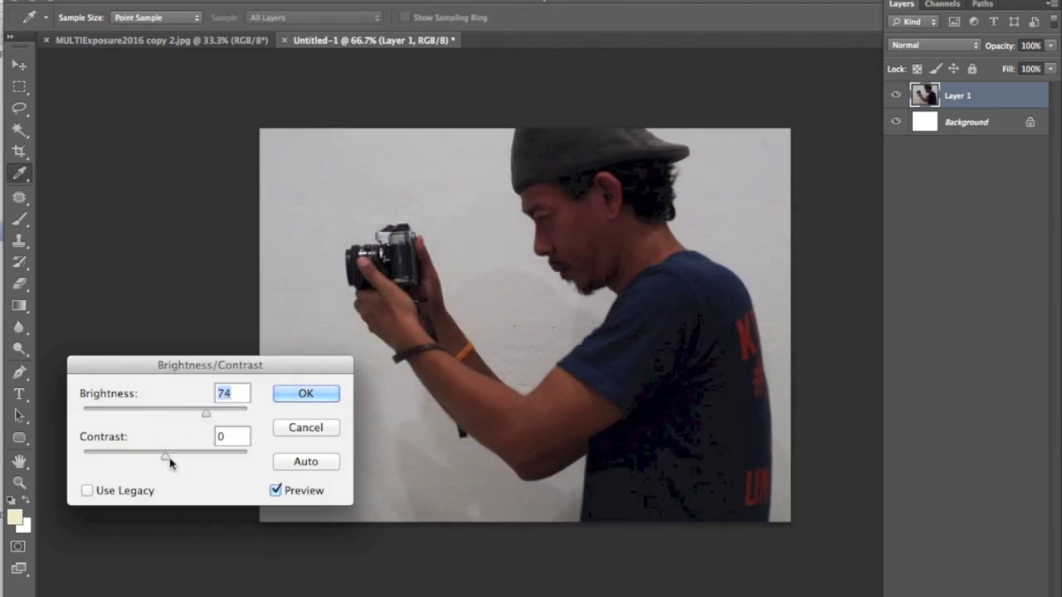
left_click_drag(166, 456, 182, 456)
left_click_drag(206, 413, 231, 414)
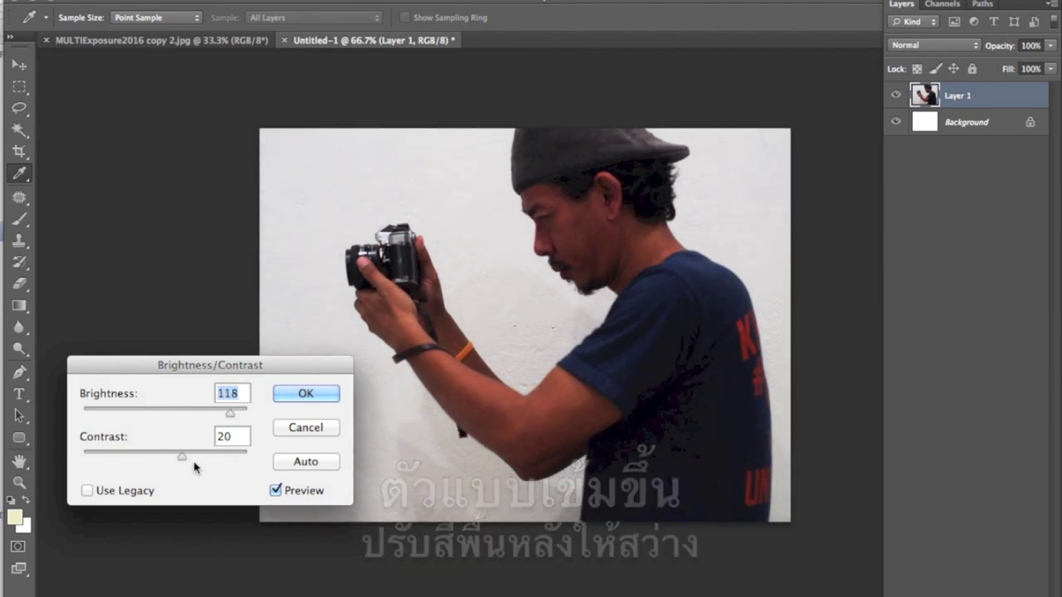
left_click_drag(184, 457, 209, 456)
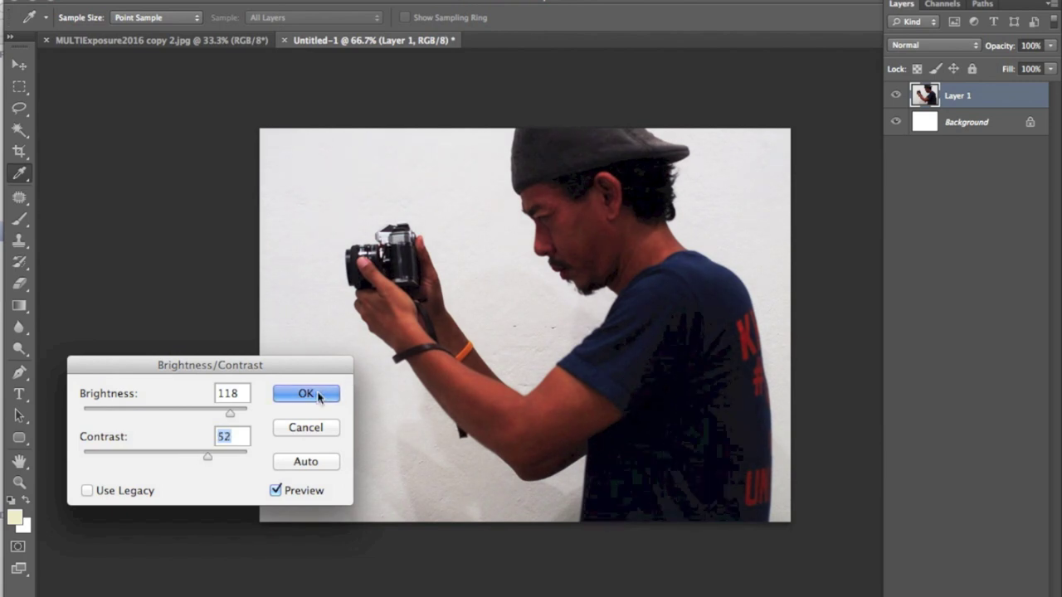
left_click(306, 393)
key("v")
Apply a contrast-boosting Curves adjustment and shift the man's photo slightly down.
left_click(207, 0)
mouse_move(241, 27)
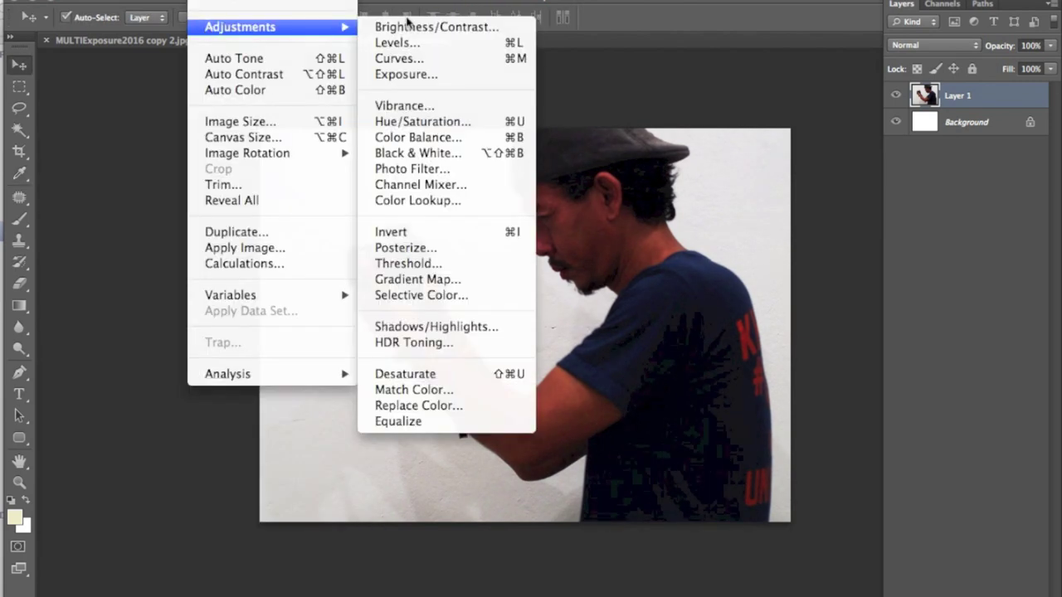
left_click(410, 59)
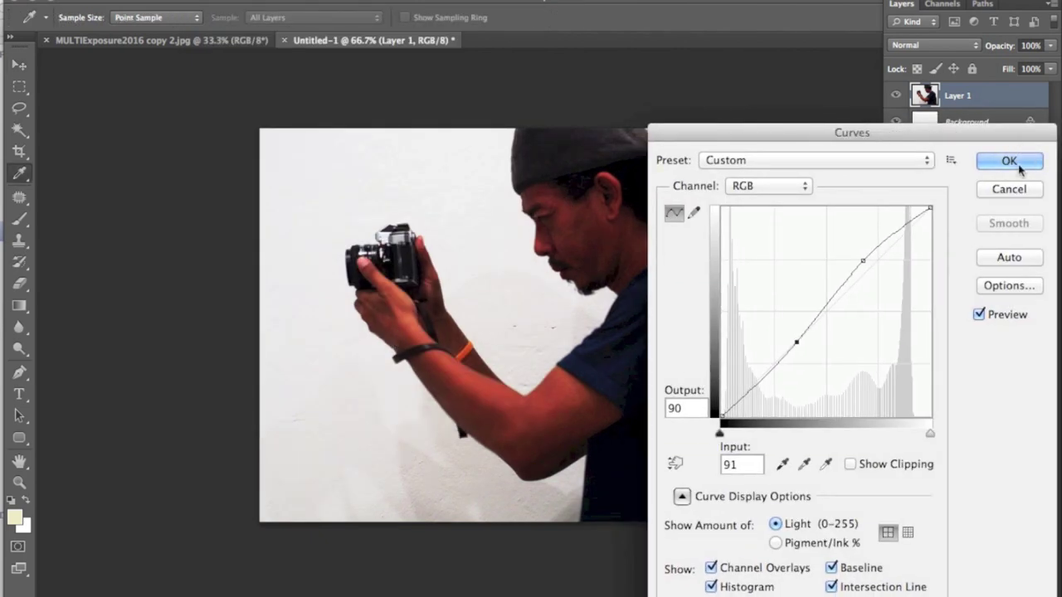
left_click(1017, 154)
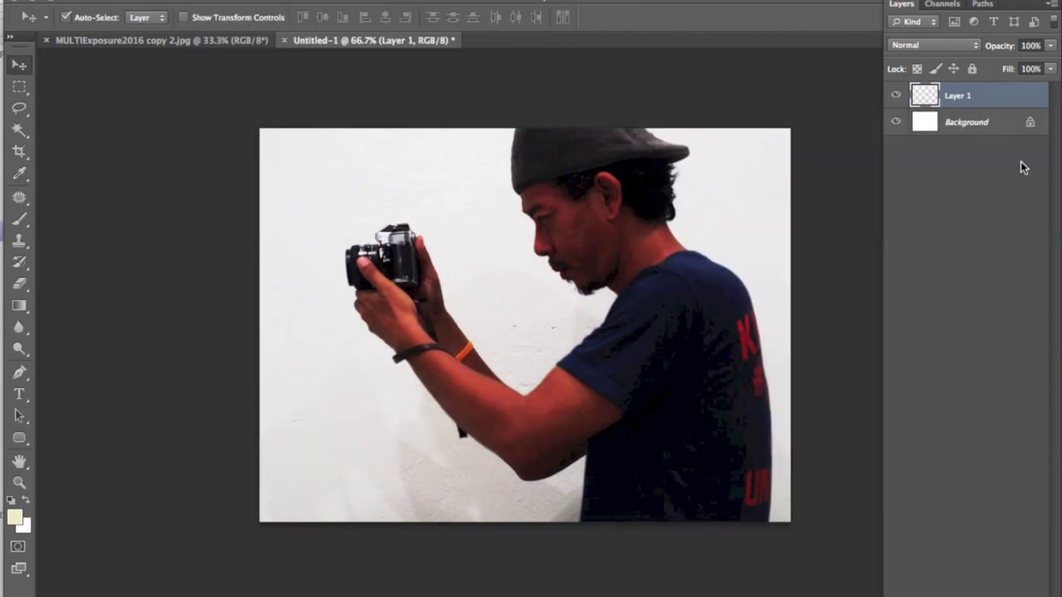
left_click_drag(540, 173, 583, 217)
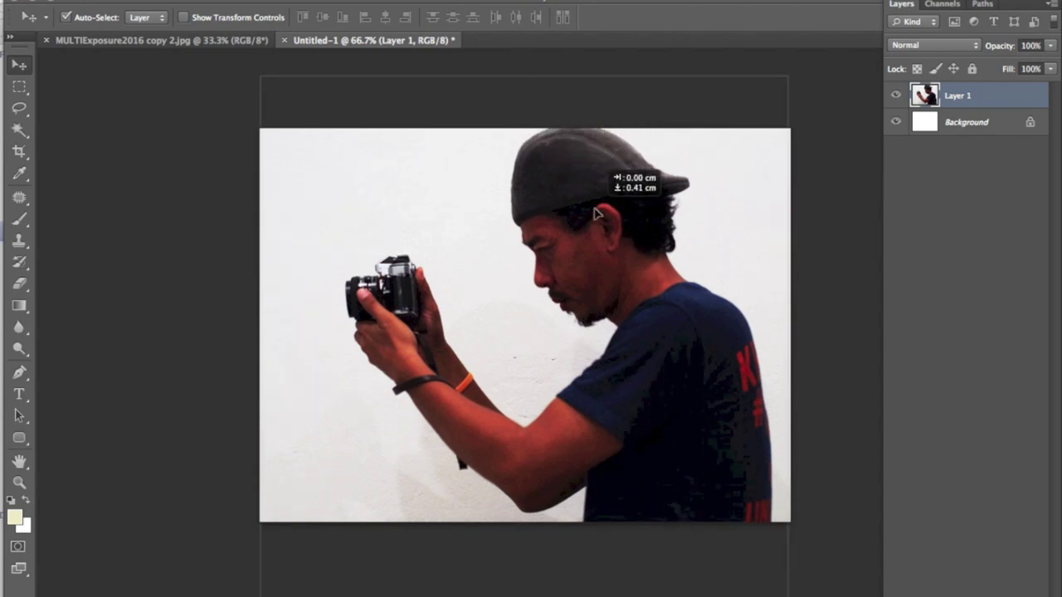
left_click(137, 0)
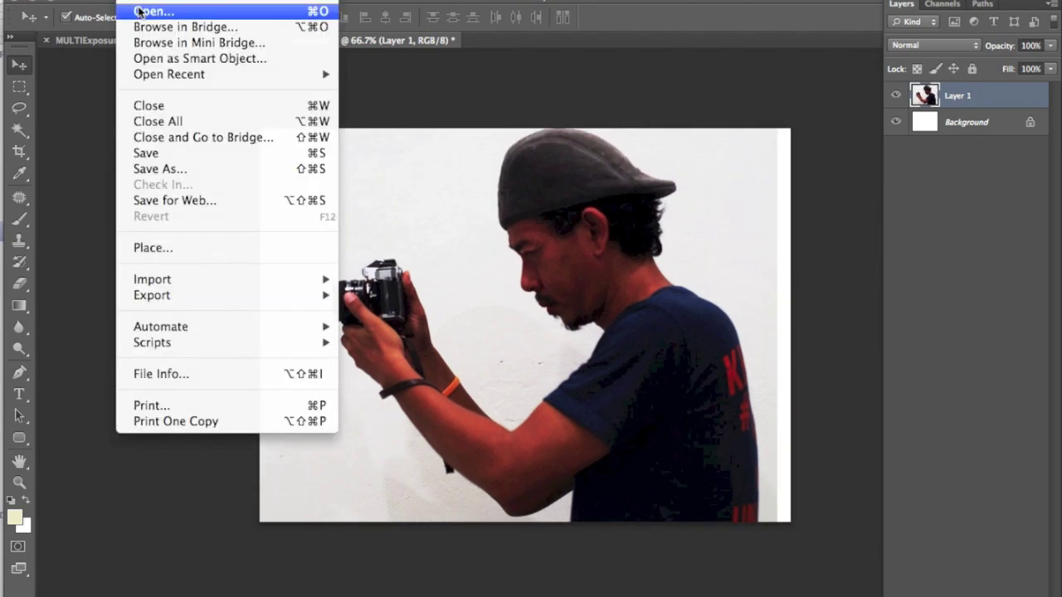
Open P6130069.JPG from the ต้นไม้ folder and copy it into the composite as Layer 2.
left_click(138, 13)
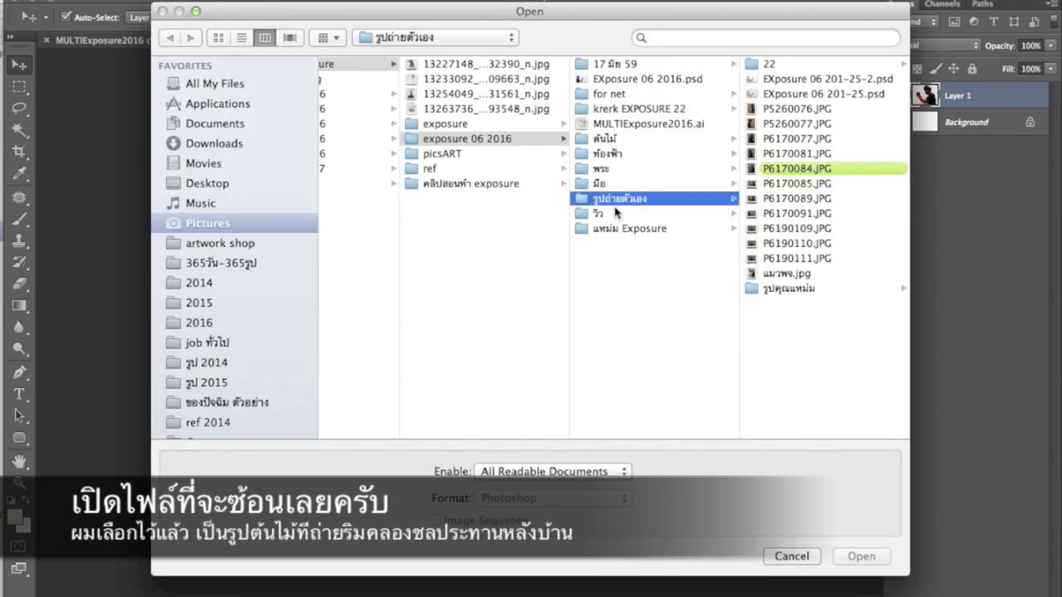
left_click(634, 139)
left_click(813, 332)
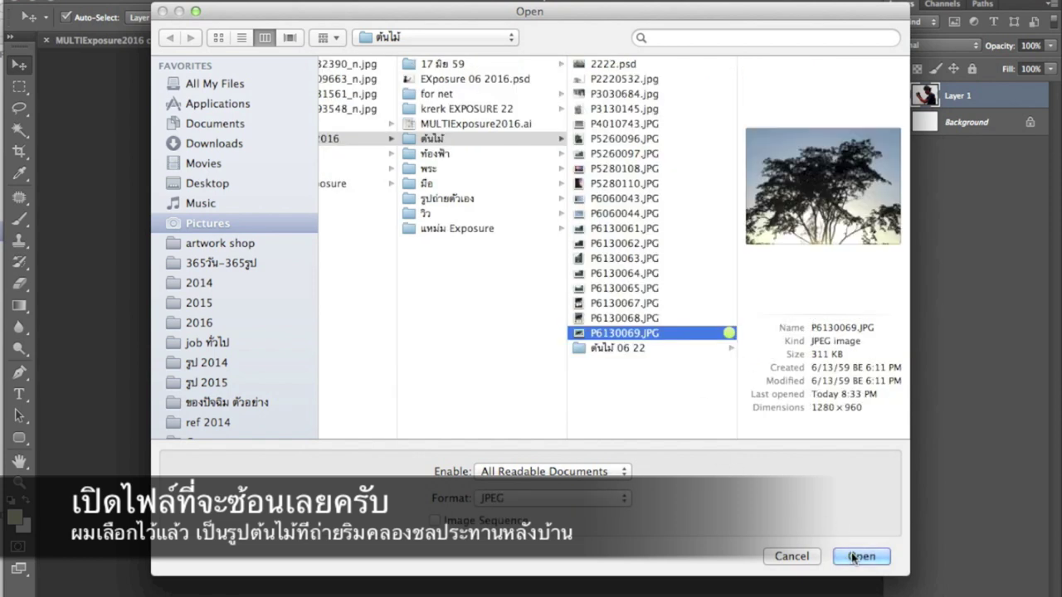
left_click(855, 557)
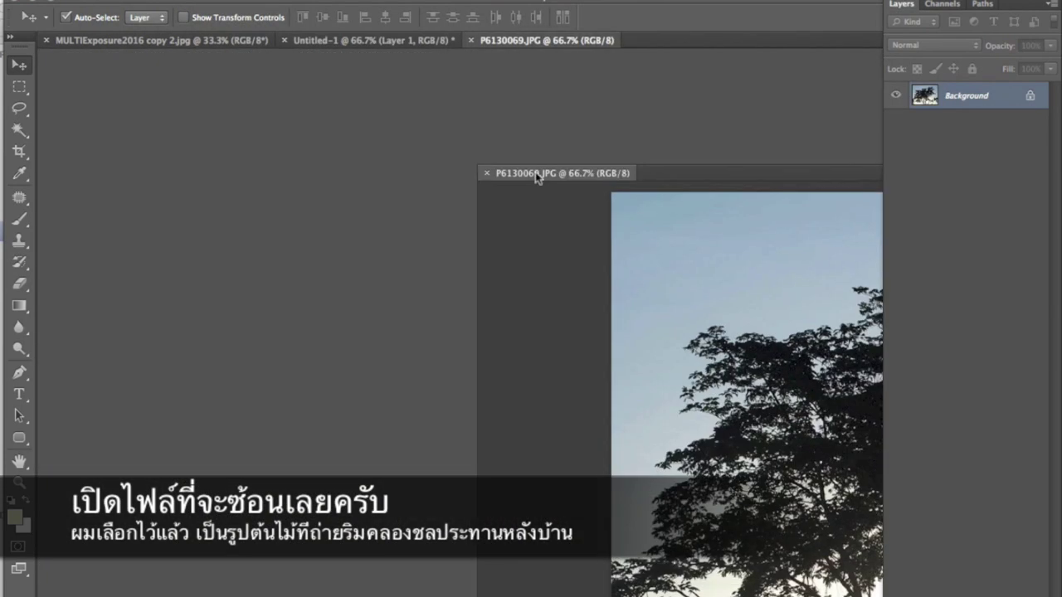
left_click_drag(521, 45, 535, 172)
mouse_move(967, 95)
left_mouse_down()
mouse_move(688, 94)
mouse_move(518, 176)
left_mouse_up()
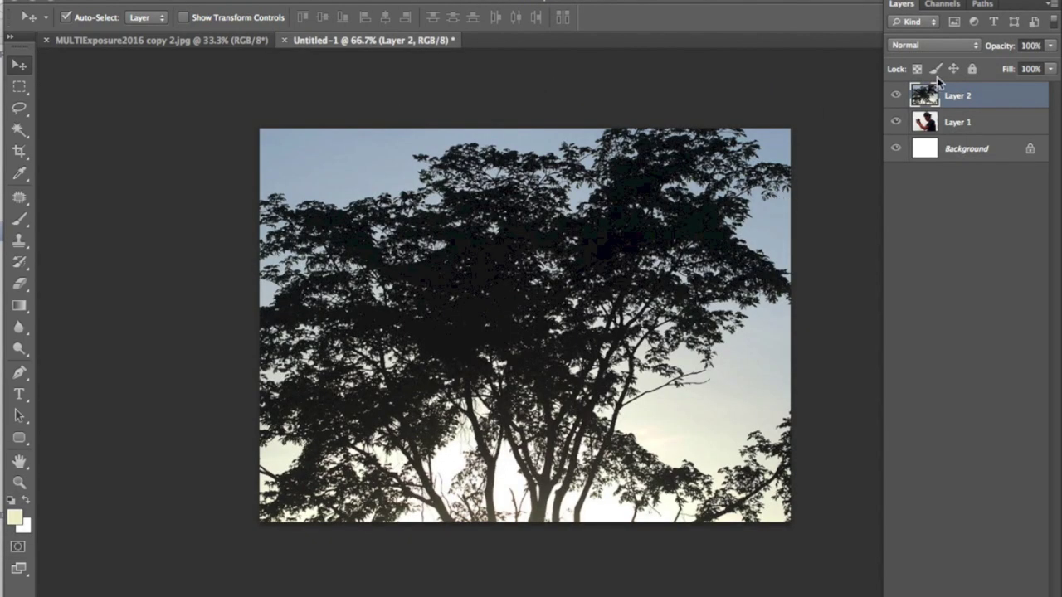
Set Layer 2's blend mode to Lighten and zoom out to the whole composite.
left_click(931, 45)
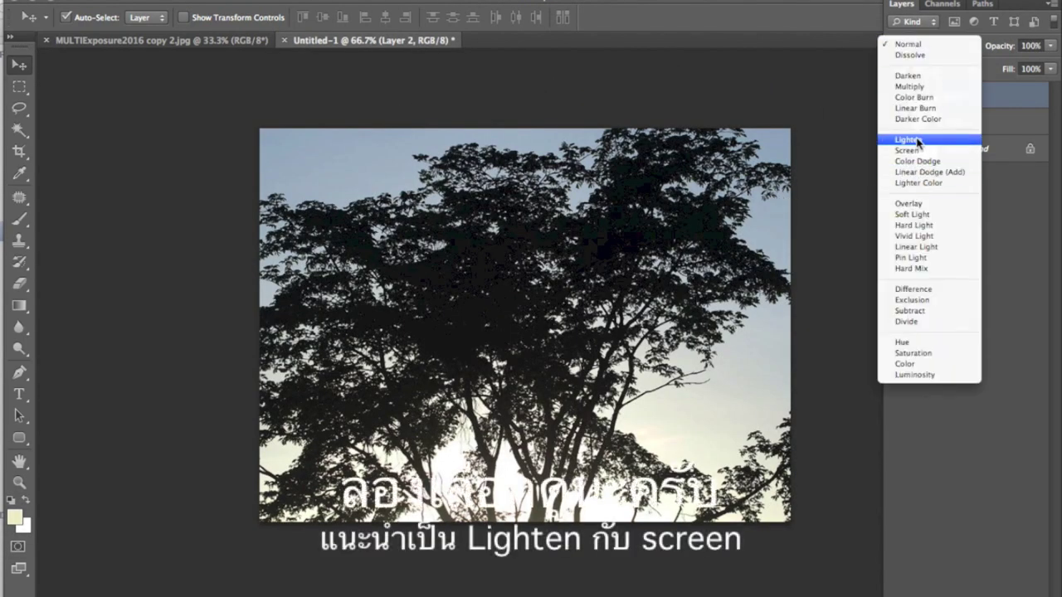
left_click(907, 140)
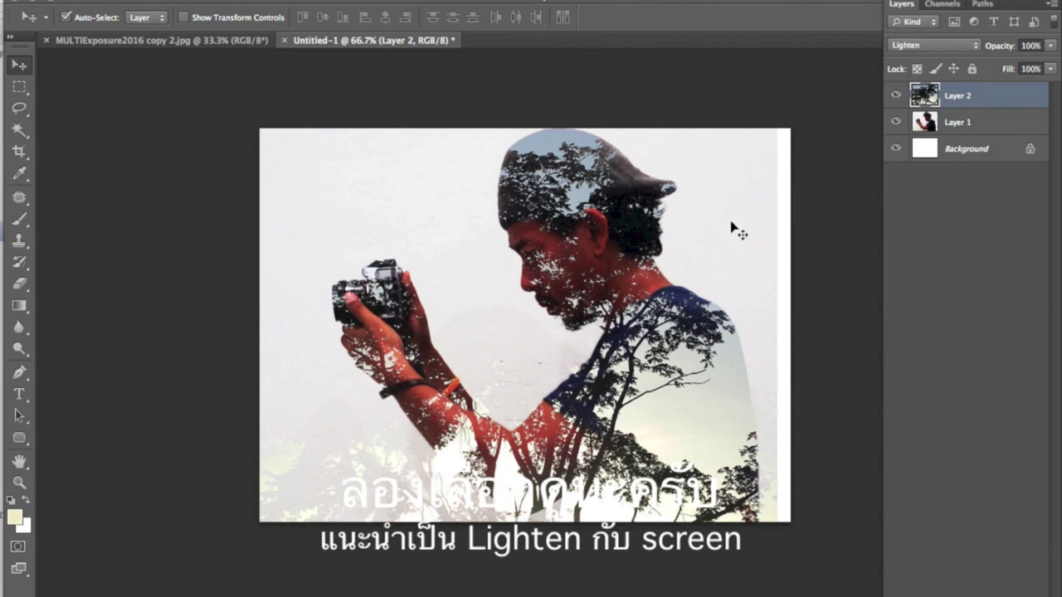
key("ctrl+minus")
Rotate the tree layer -90° and move it down and left.
key("ctrl+t")
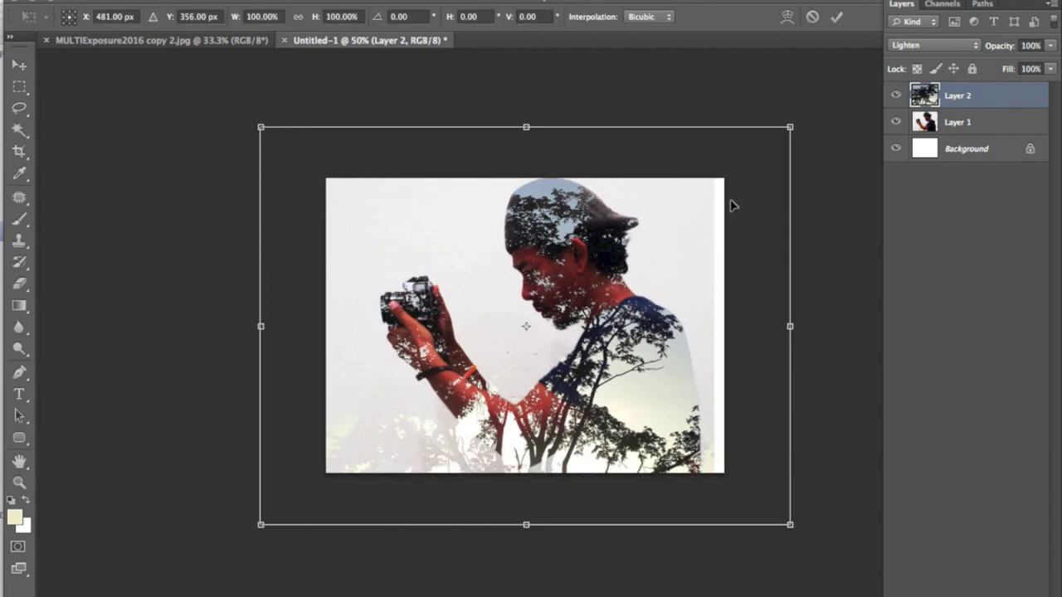
mouse_move(808, 123)
left_mouse_down()
mouse_move(434, 163)
mouse_move(420, 189)
left_mouse_up()
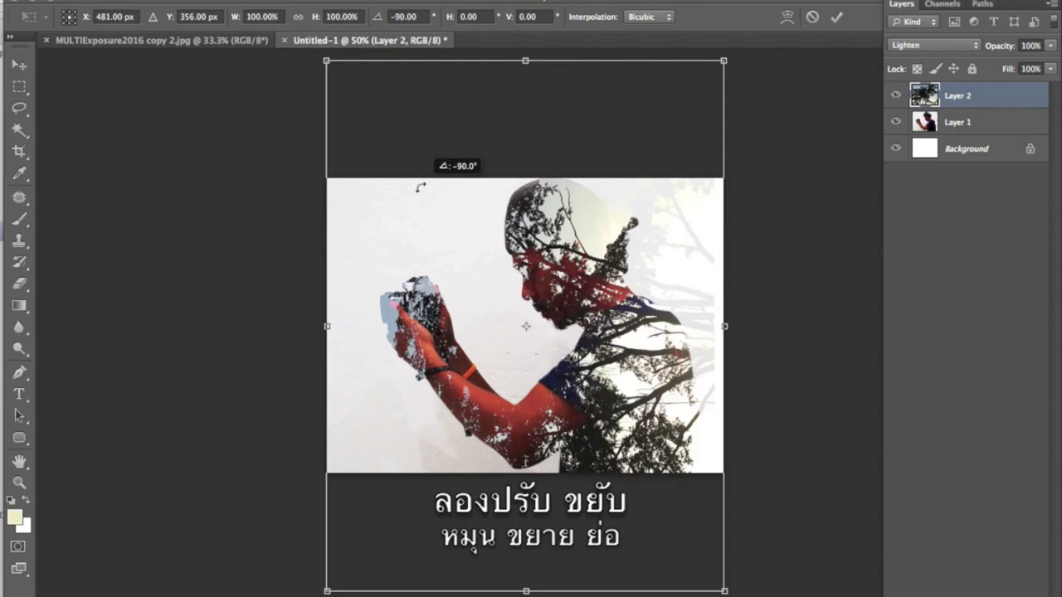
left_click_drag(652, 273, 636, 298)
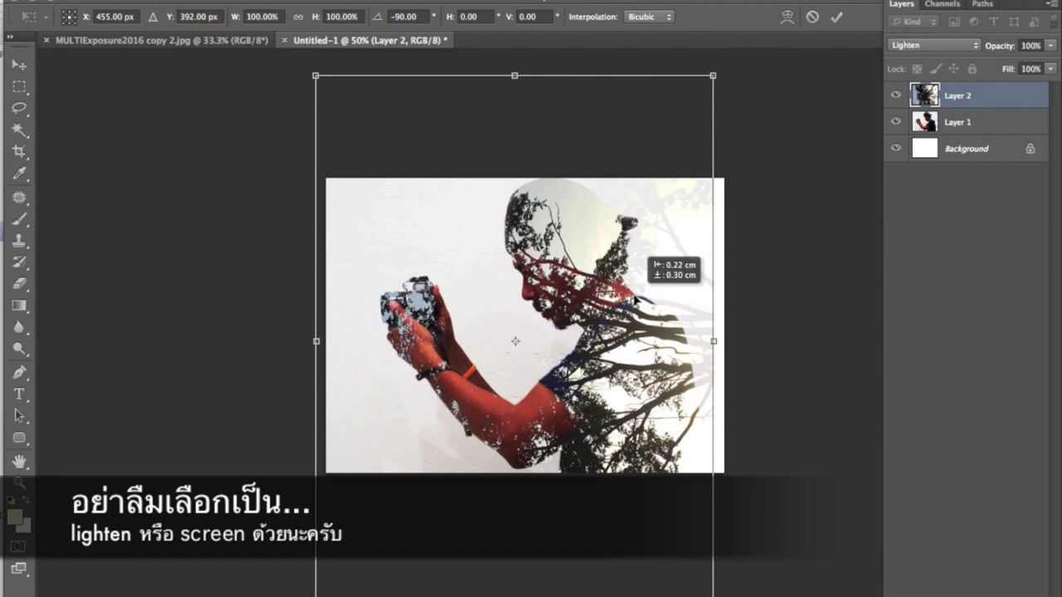
key("Return")
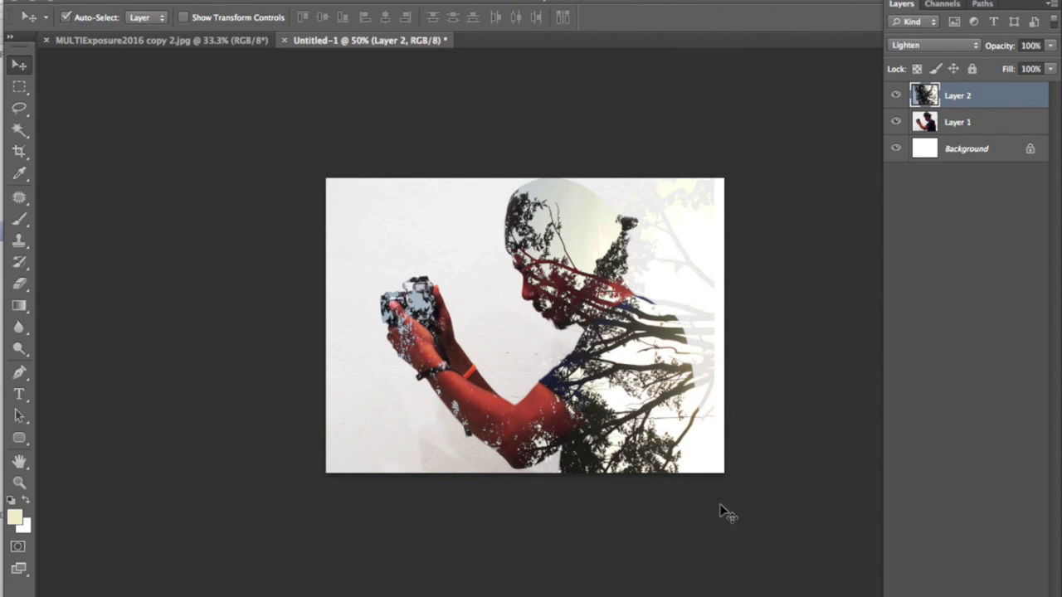
Scale the tree layer to about 108% and nudge it into place over the man.
key("ctrl+t")
left_click_drag(636, 298, 636, 314)
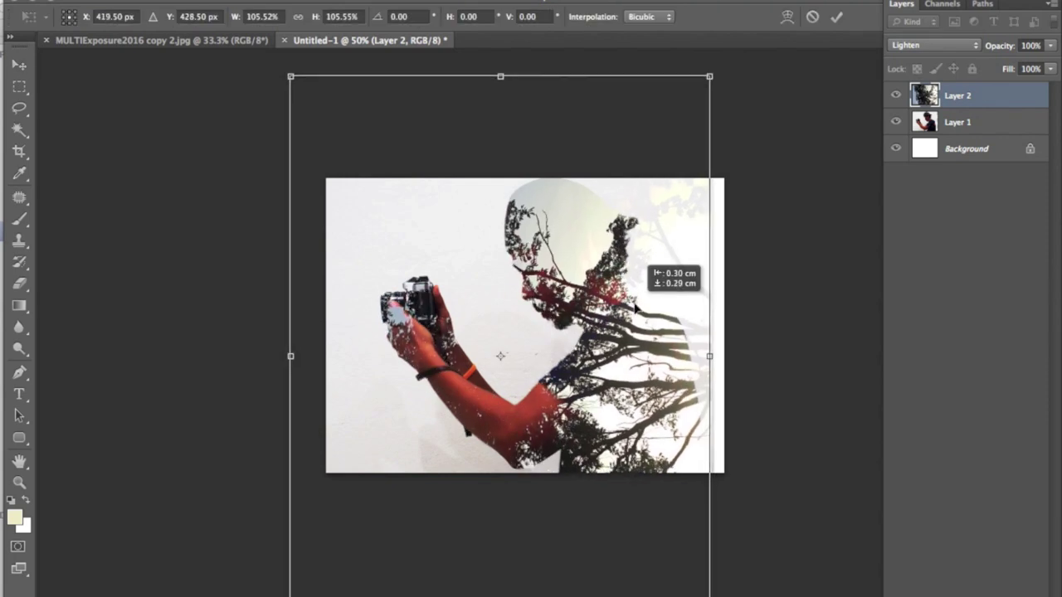
left_click_drag(636, 314, 638, 308)
left_click_drag(710, 81, 725, 66)
key("Left")
key("Left")
key("Down")
key("Left")
key("Left")
key("Down")
key("Left")
key("Left")
key("Down")
key("Down")
key("Right")
key("Up")
key("Up")
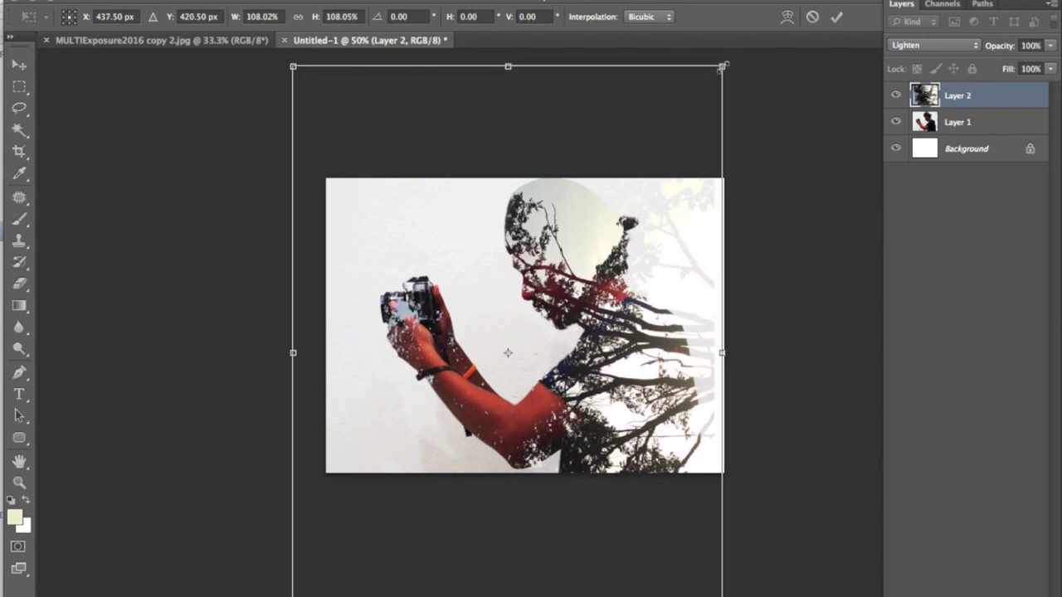
key("Return")
Give Layer 1 an S-shaped curve with a lifted upper point and a lower point.
left_click(995, 137)
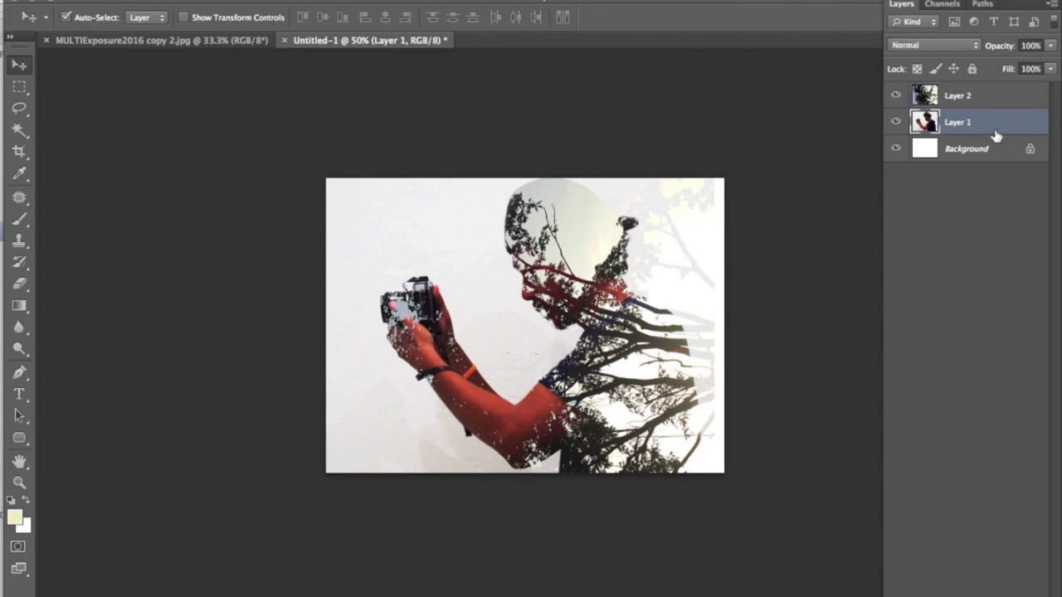
left_click(203, 1)
mouse_move(240, 26)
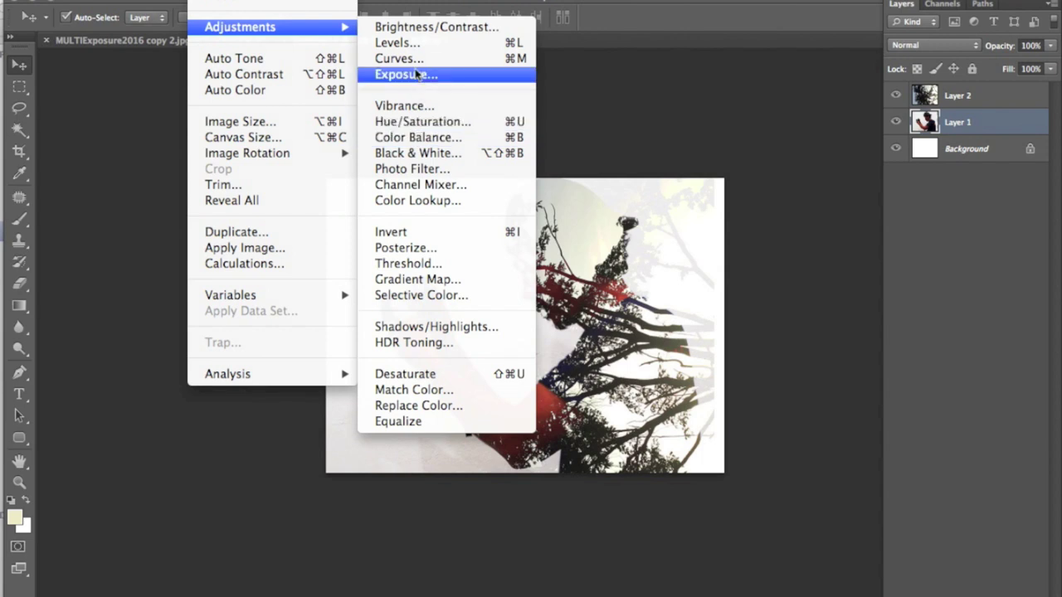
left_click(418, 63)
mouse_move(858, 268)
left_mouse_down()
mouse_move(877, 268)
mouse_move(871, 259)
left_mouse_up()
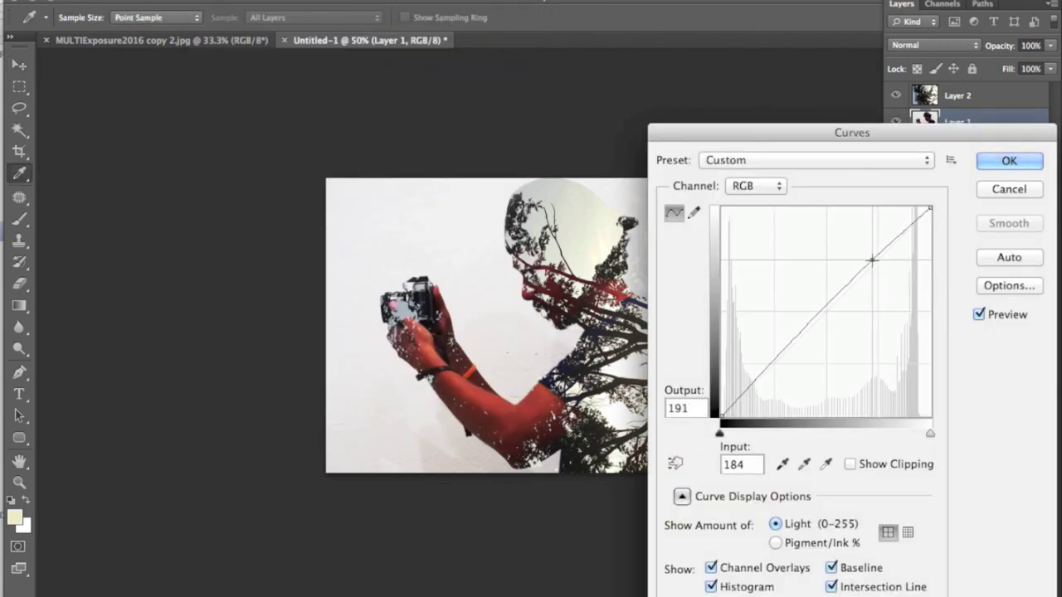
left_click_drag(809, 329, 805, 335)
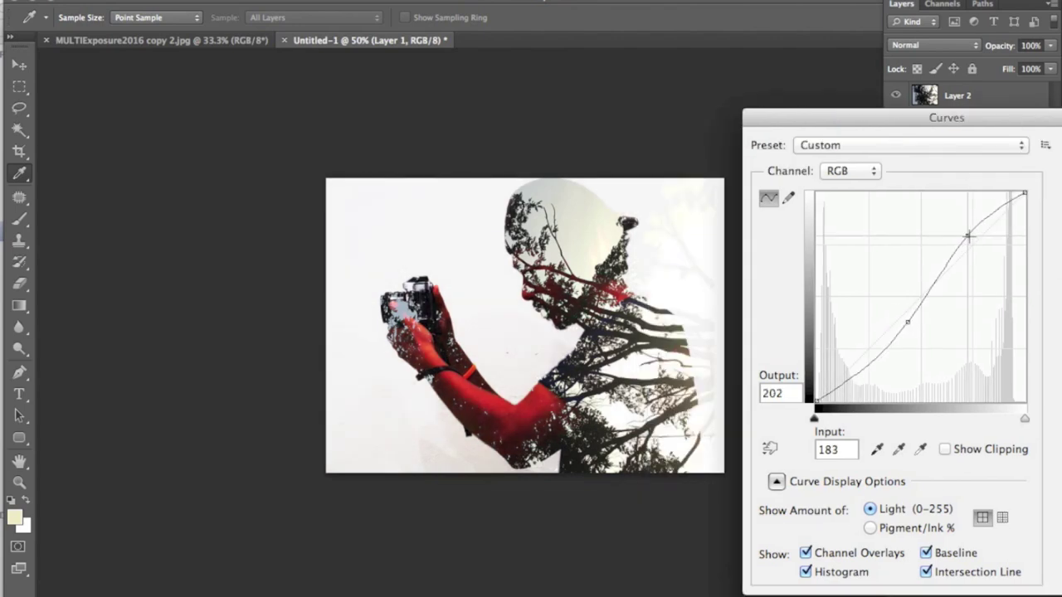
left_click_drag(966, 237, 971, 236)
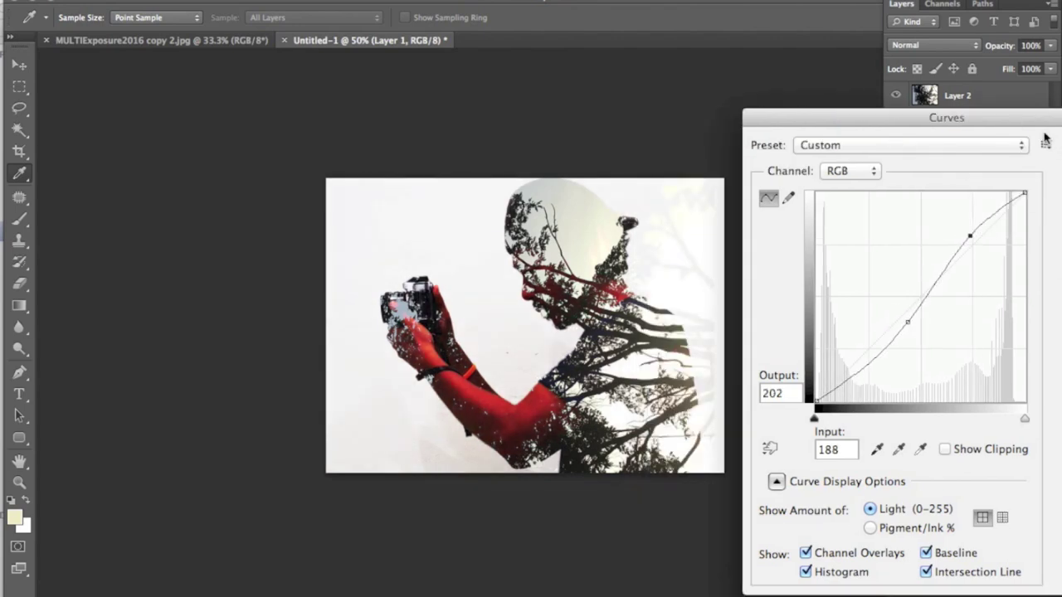
key("Return")
left_click(207, 0)
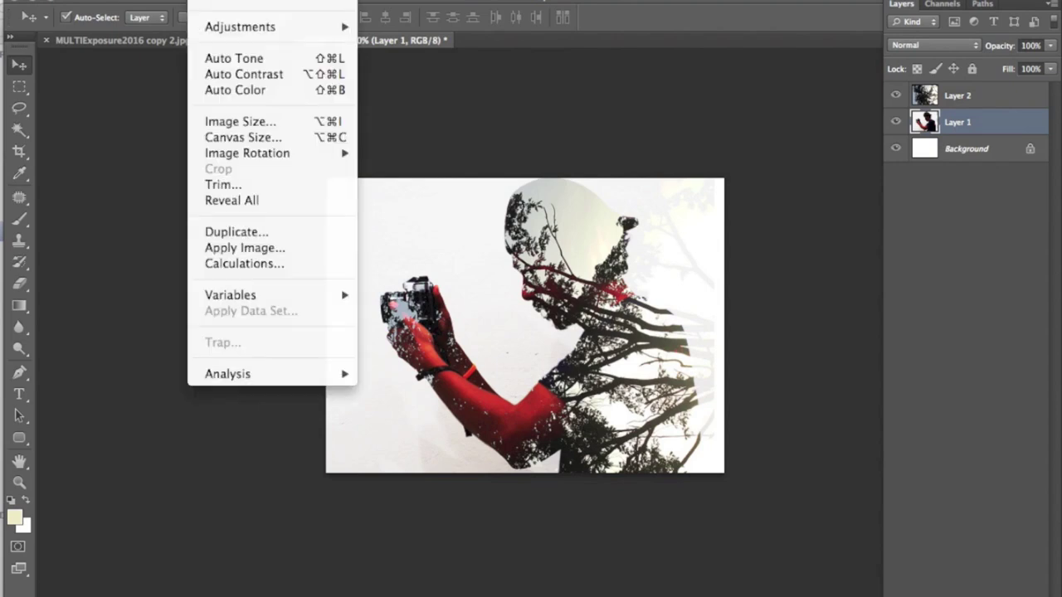
mouse_move(248, 27)
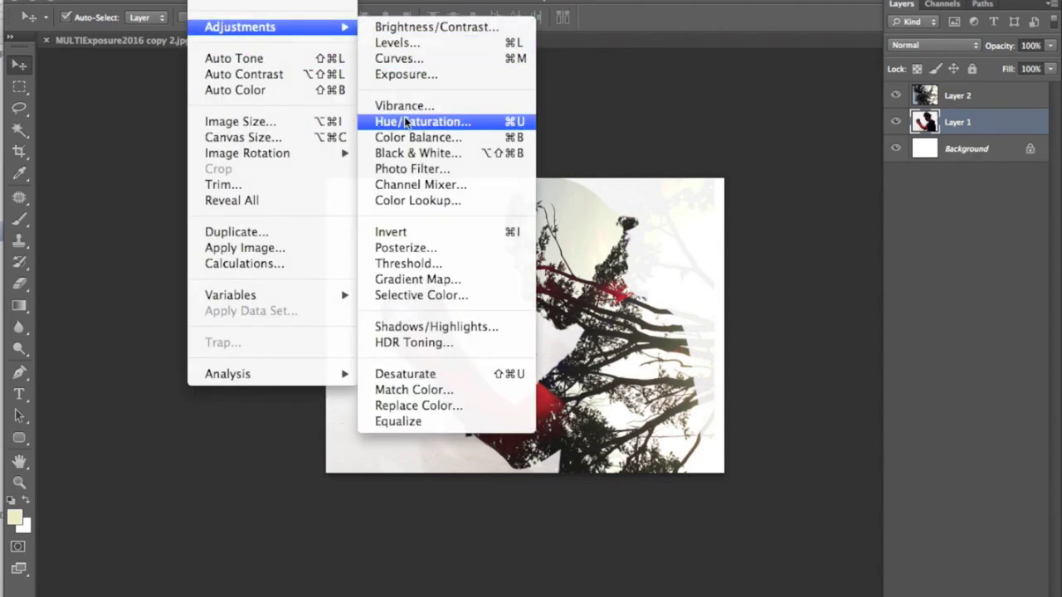
Lower Layer 1's saturation to -36 and nudge the tree layer slightly right.
left_click(406, 121)
left_click_drag(823, 500, 807, 499)
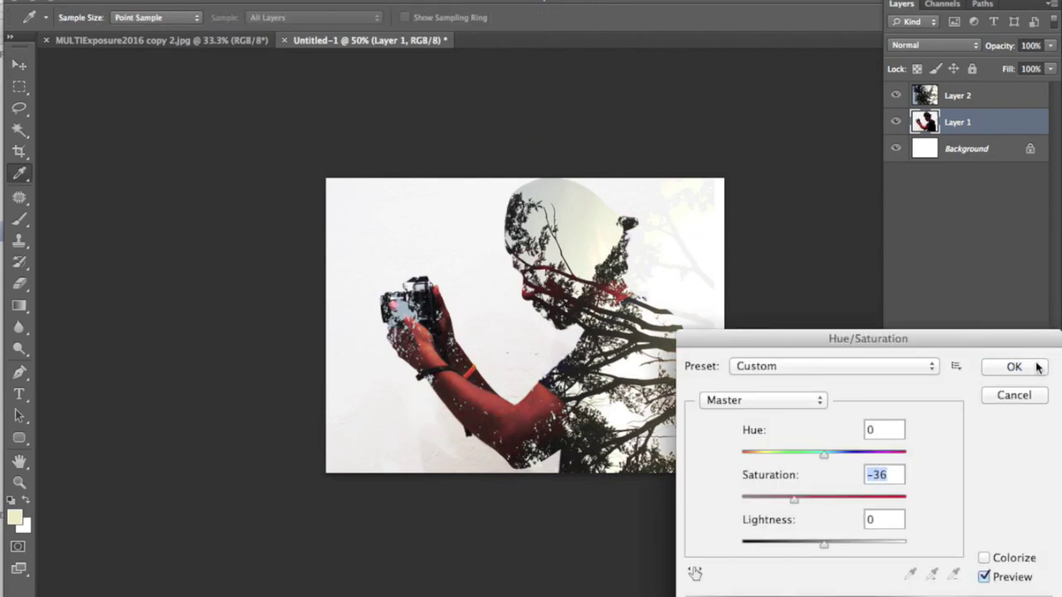
left_click(1036, 367)
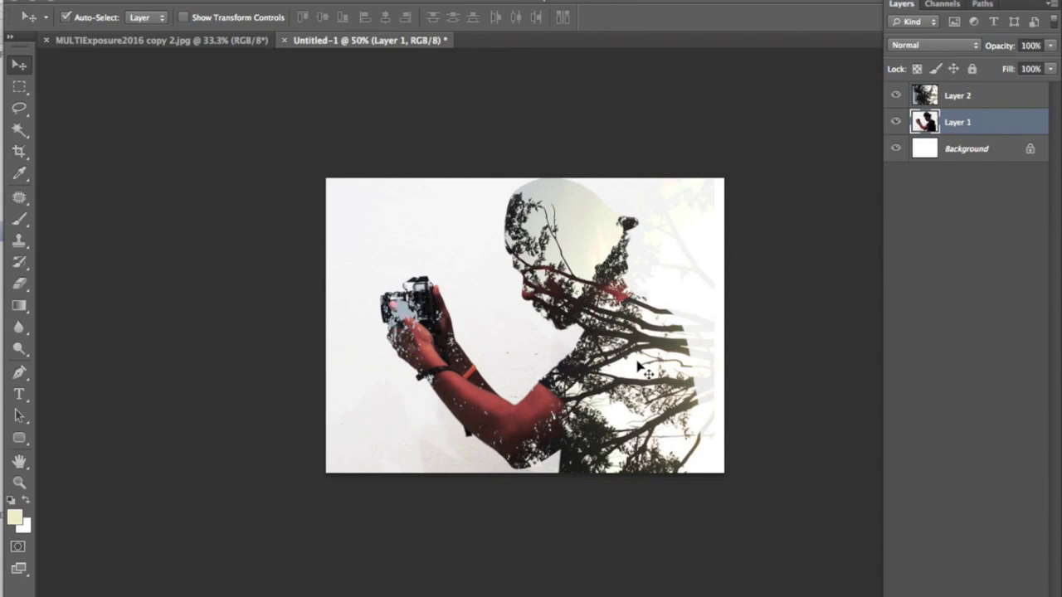
scroll(641, 367, "up", 3)
left_click_drag(692, 297, 704, 296)
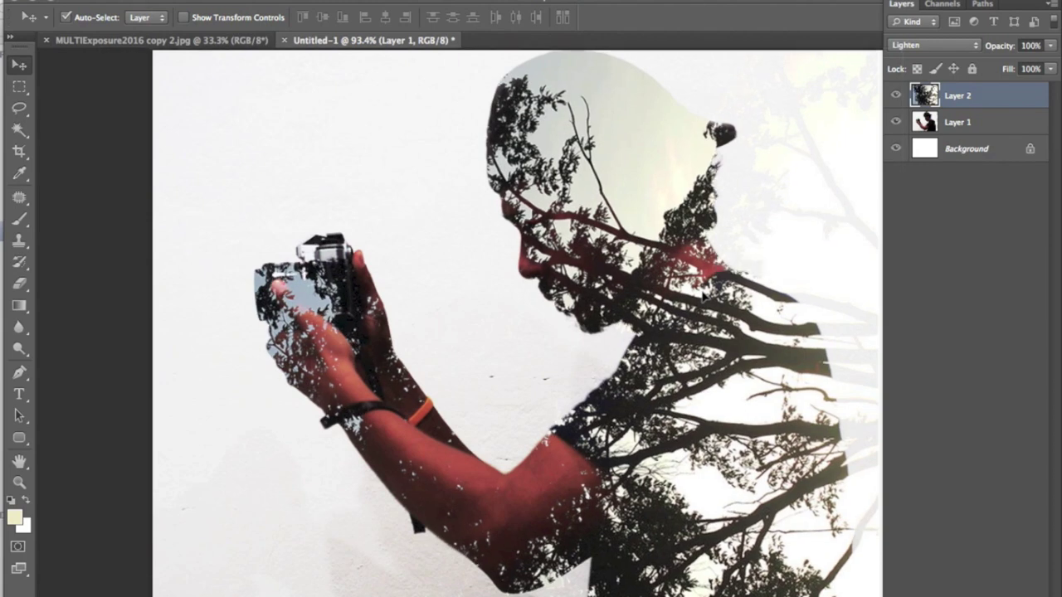
key("ctrl+minus")
Toggle the tree layer's visibility to compare the man's photo with and without it.
left_click(956, 123)
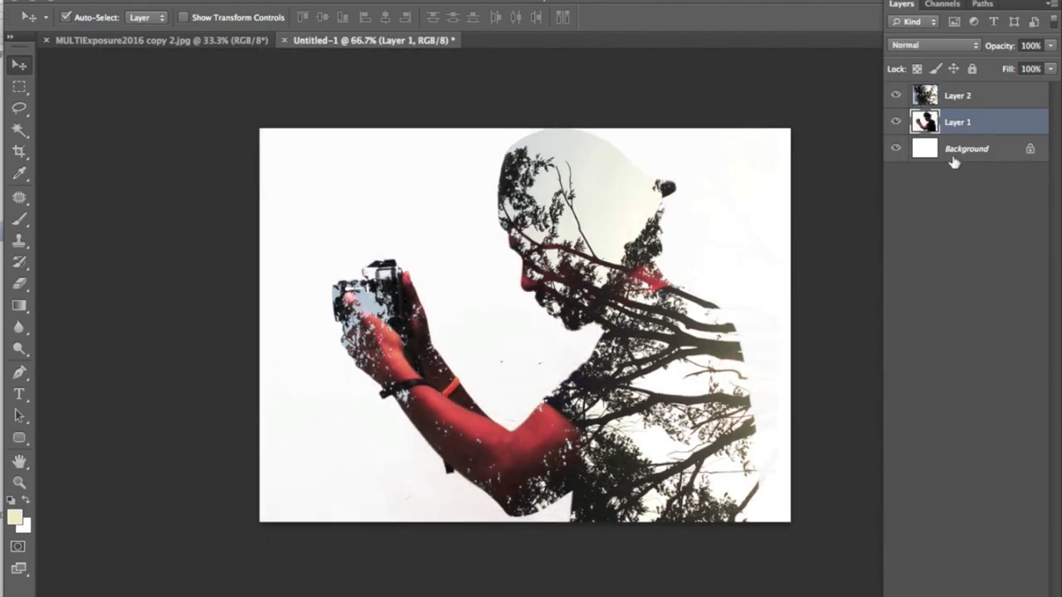
left_click(897, 95)
left_click(897, 95)
left_click(897, 95)
left_click(896, 95)
Set Layer 1's Hue/Saturation to Saturation -25 and Lightness +8.
key("ctrl+u")
left_click_drag(822, 498, 803, 500)
left_click_drag(823, 544, 831, 545)
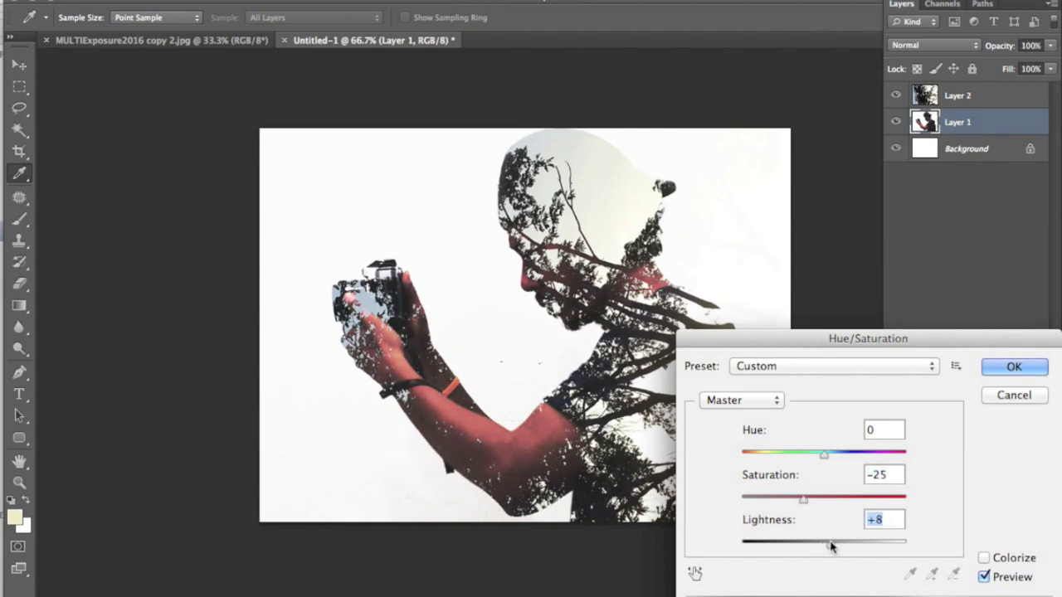
left_click(1001, 366)
Raise Layer 2's brightness to 32 with Brightness/Contrast.
left_click(994, 95)
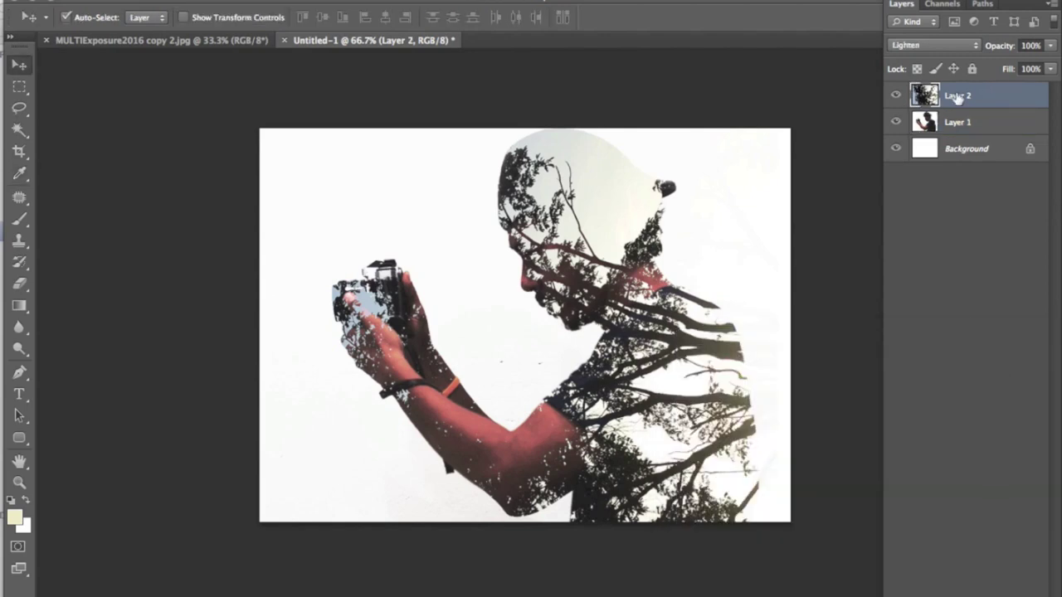
left_click(222, 2)
mouse_move(274, 27)
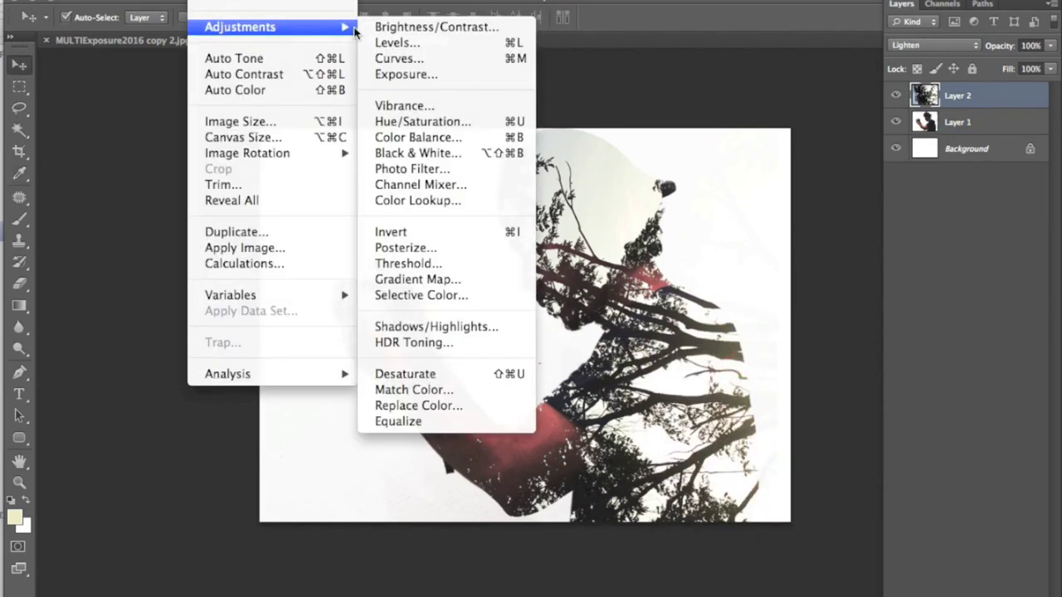
left_click(382, 28)
left_click_drag(173, 413, 184, 417)
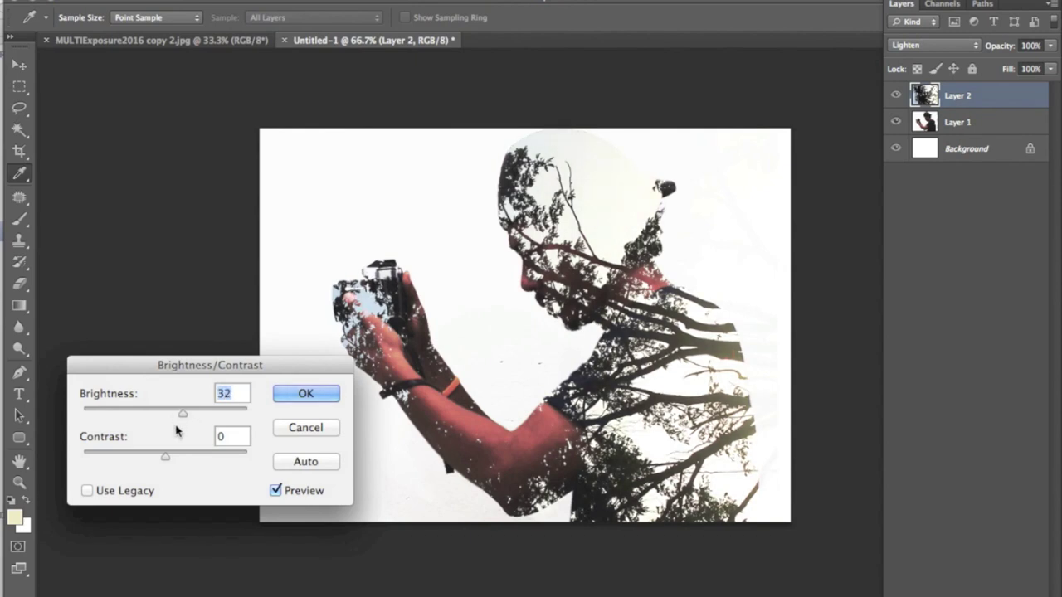
left_click(308, 393)
key("v")
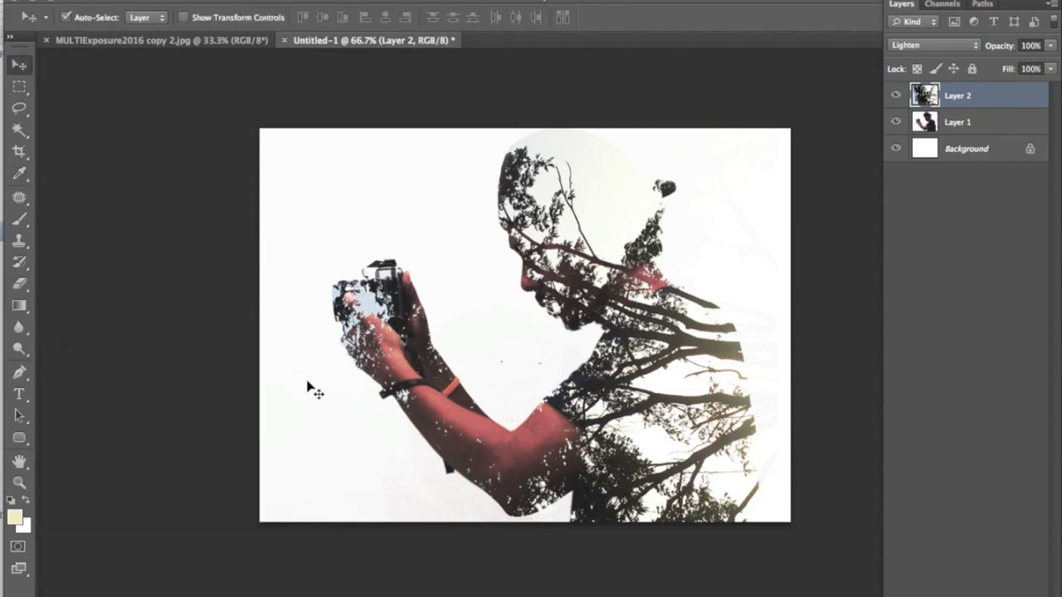
left_click(124, 2)
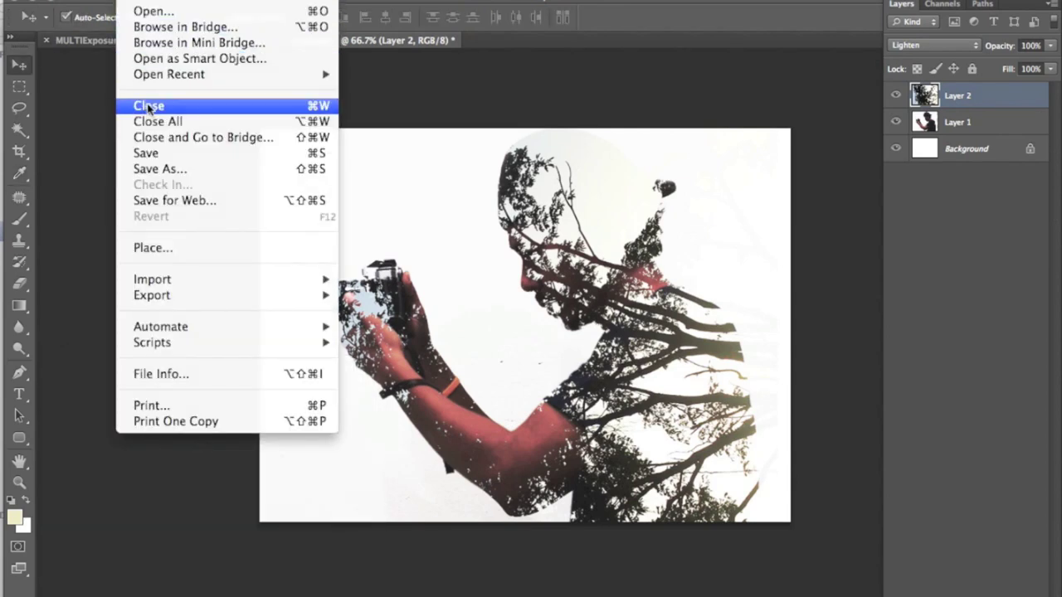
Close Untitled-1 and raise Layer 1's curve from input 124 to output 153.
left_click(147, 105)
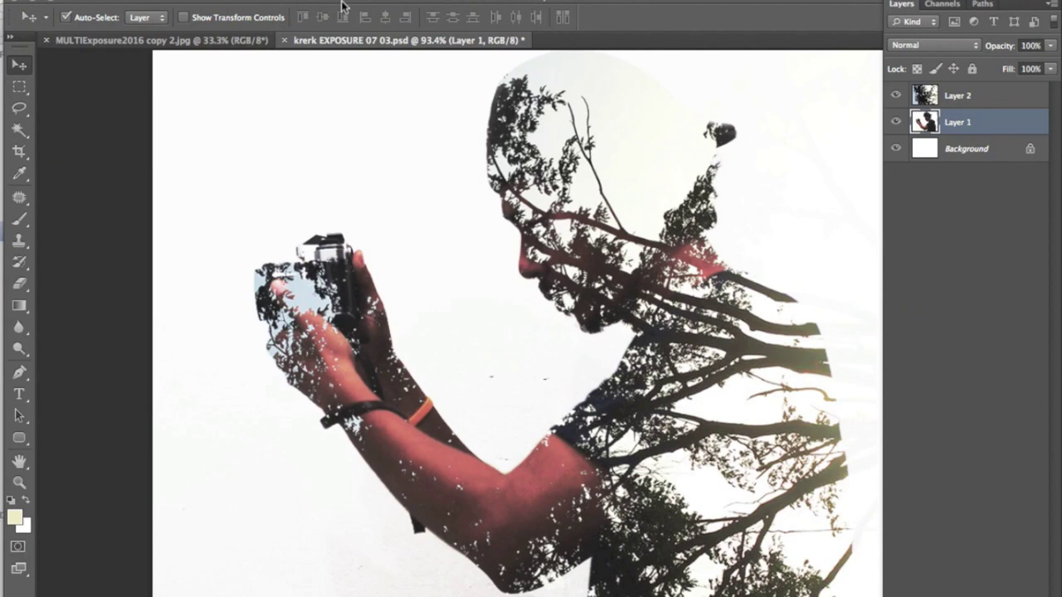
left_click(204, 1)
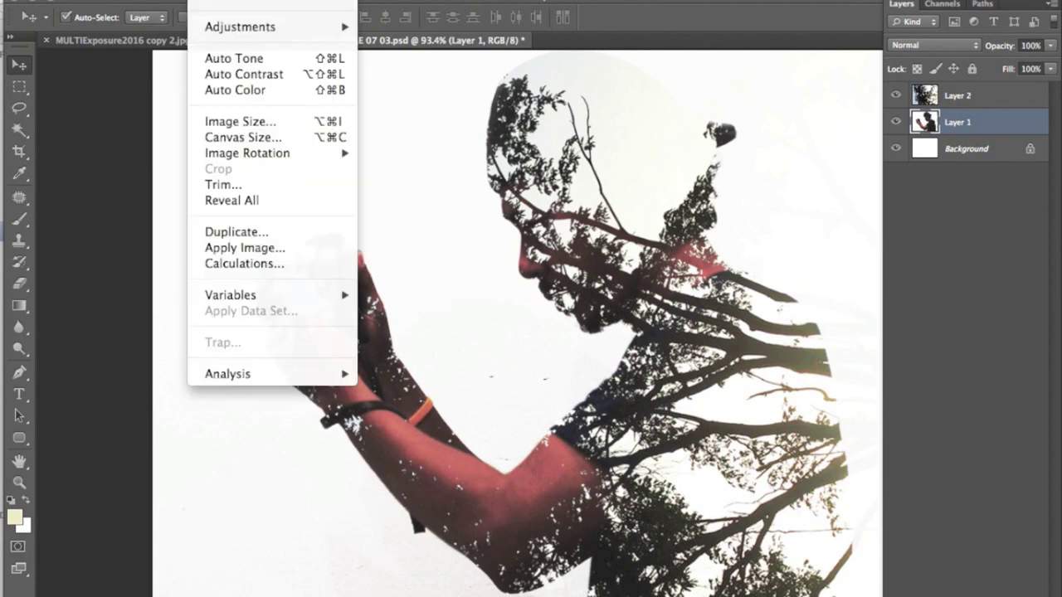
mouse_move(249, 26)
left_click(399, 59)
mouse_move(559, 143)
left_mouse_down()
mouse_move(1025, 148)
mouse_move(1016, 139)
left_mouse_up()
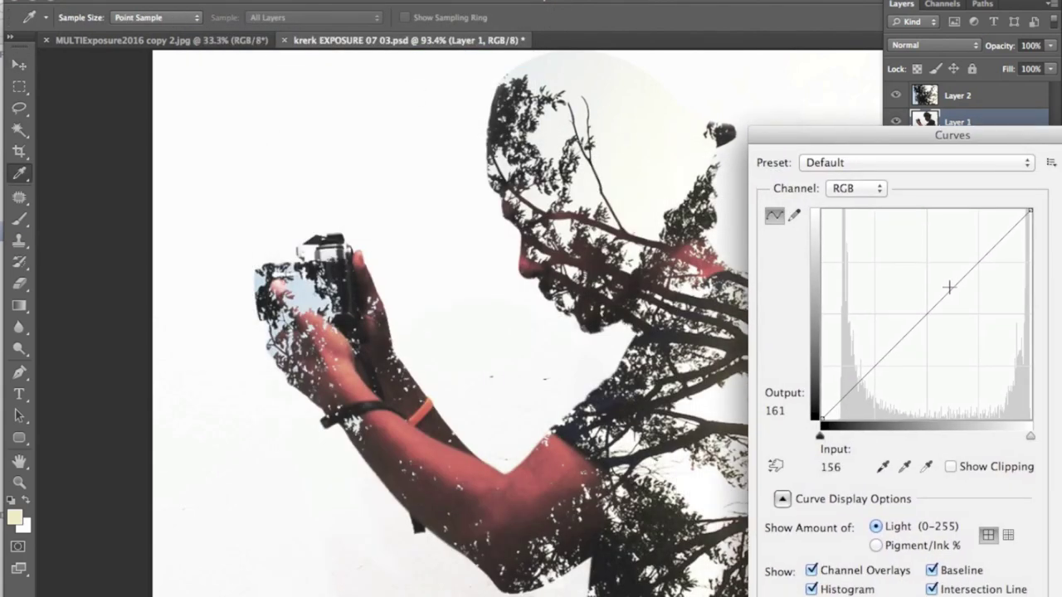
left_click_drag(933, 309, 925, 294)
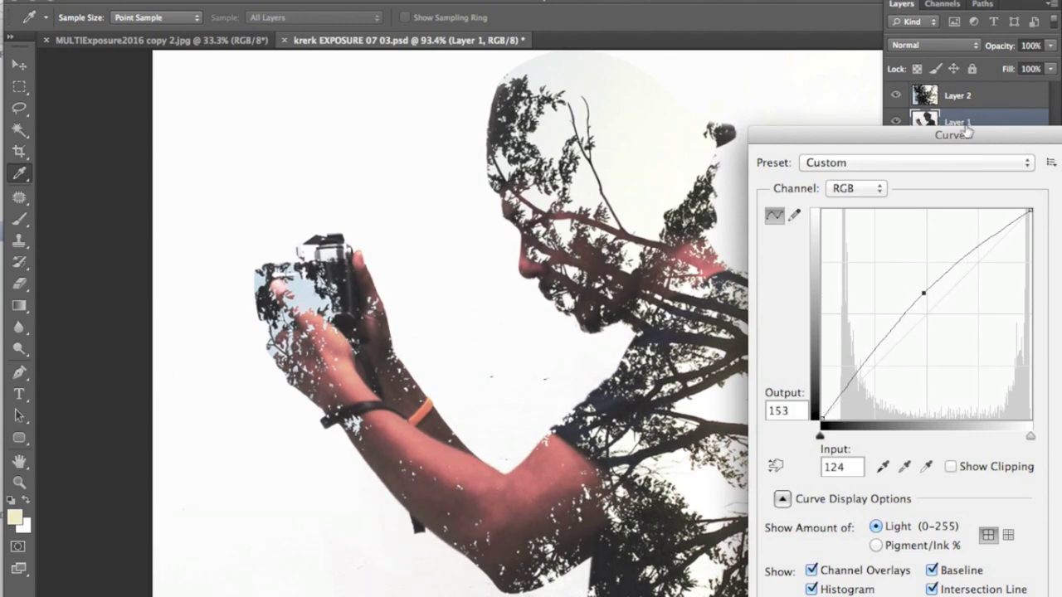
left_click_drag(966, 133, 909, 109)
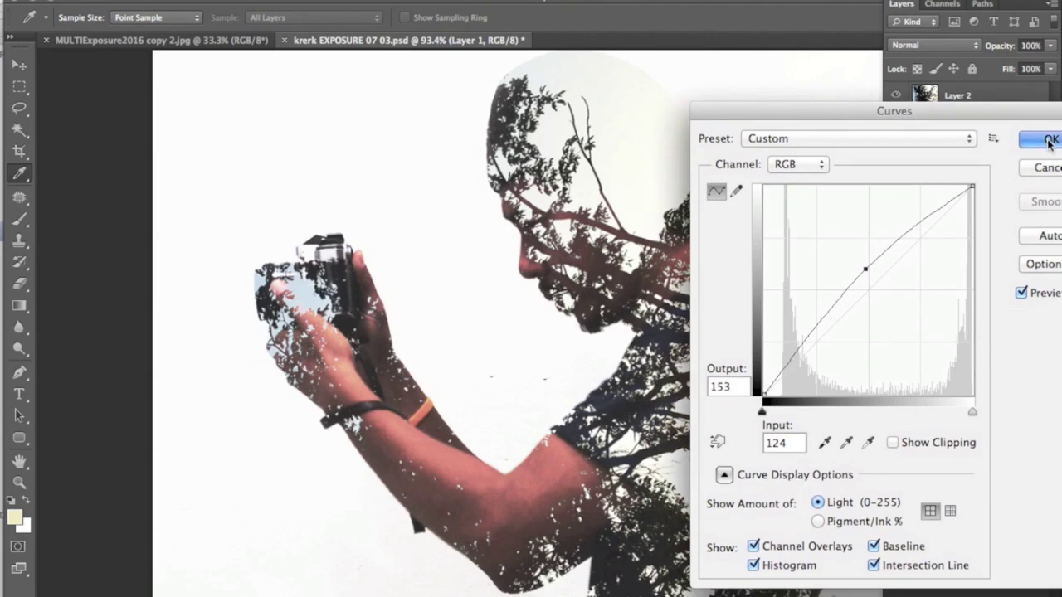
left_click(1050, 141)
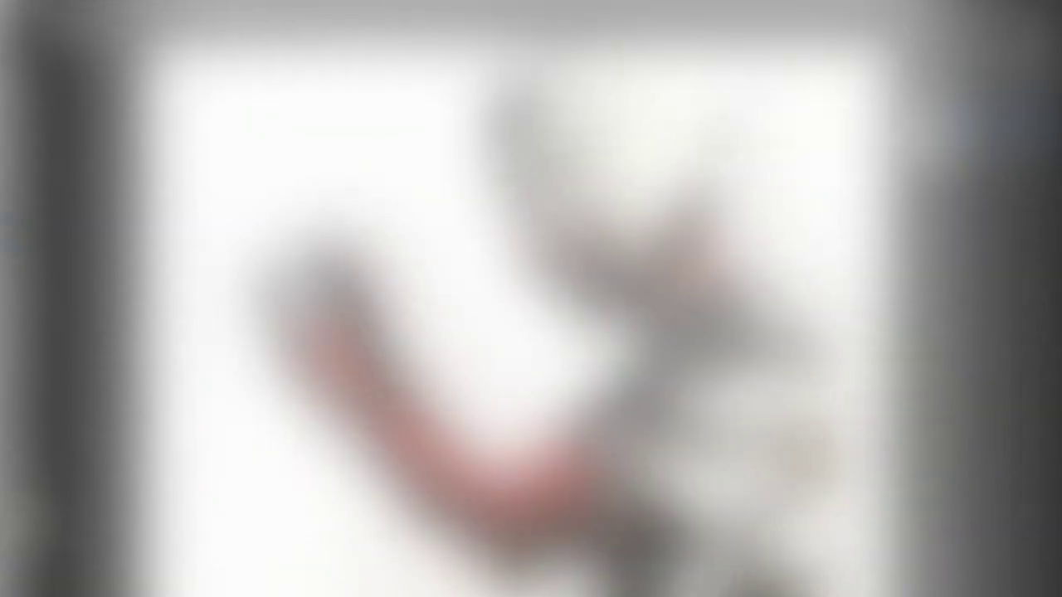